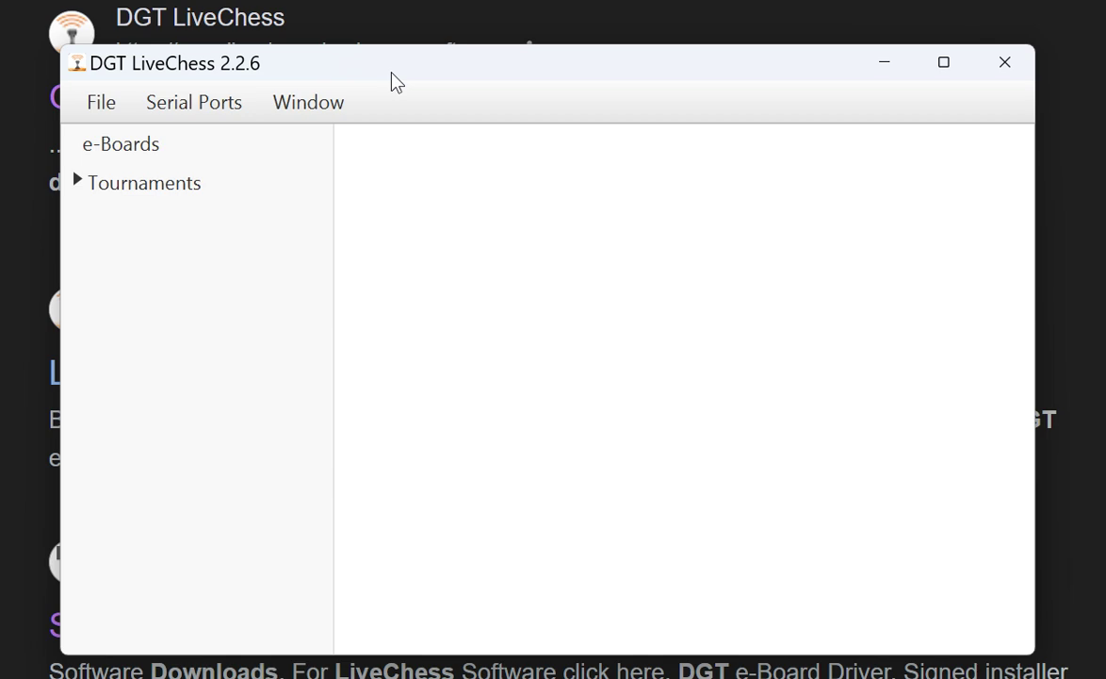
Close the LiveChess window and open the Get DGT LiveChess download page from the search results
{"action": "key", "text": "alt+F4"}
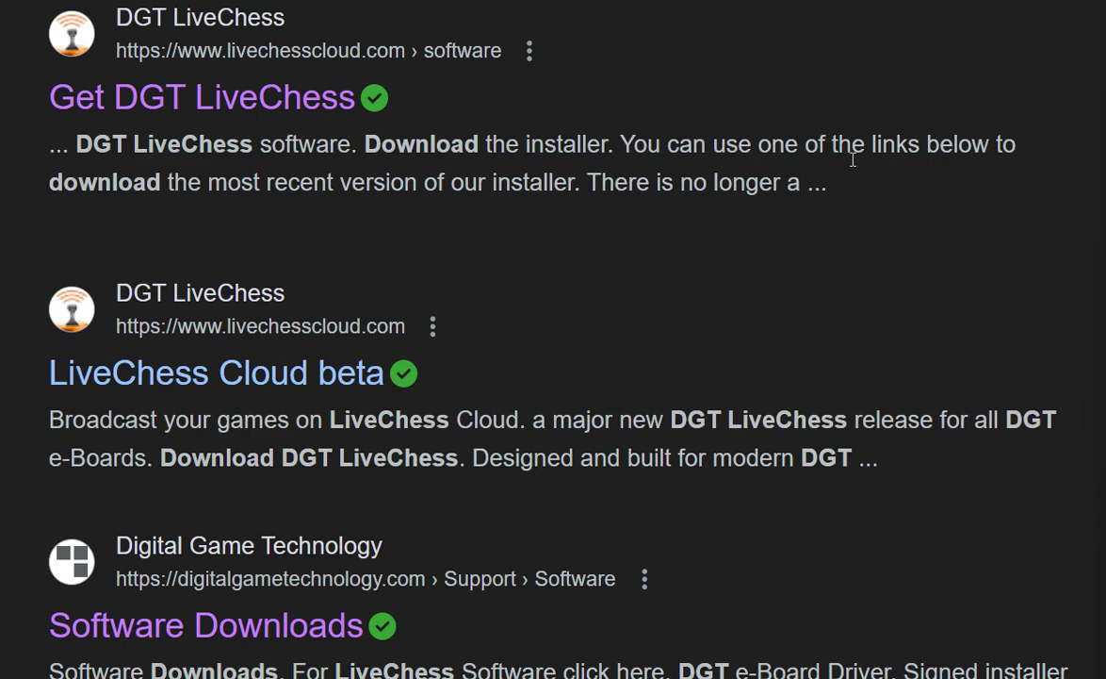
{"action": "left_click", "coordinate": [202, 98]}
{"action": "scroll", "coordinate": [904, 327], "scroll_direction": "down", "scroll_amount": 5}
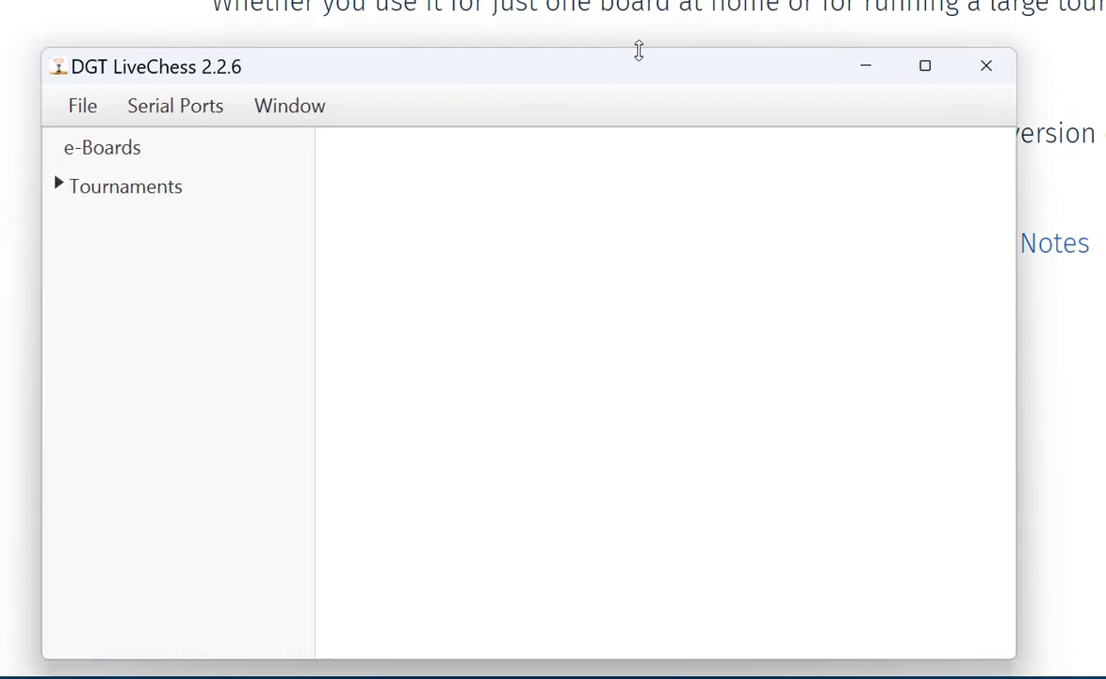
Create a new tournament in DGT LiveChess
{"action": "mouse_move", "coordinate": [716, 77]}
{"action": "left_mouse_down"}
{"action": "mouse_move", "coordinate": [867, 64]}
{"action": "mouse_move", "coordinate": [726, 60]}
{"action": "left_mouse_up"}
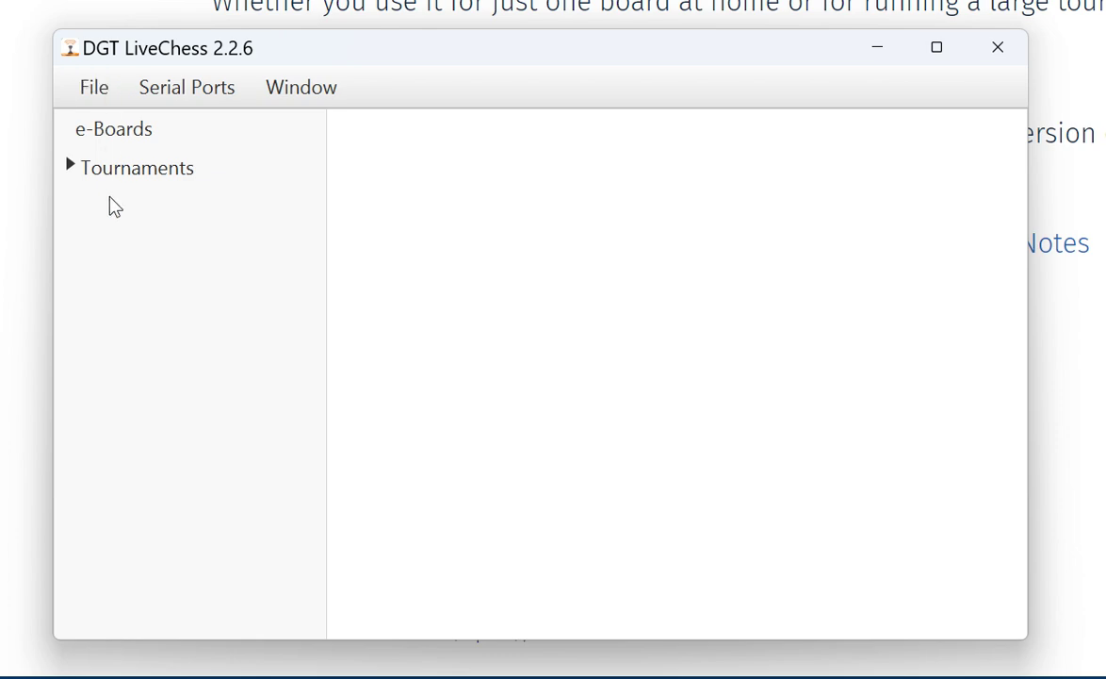
{"action": "left_click", "coordinate": [88, 77]}
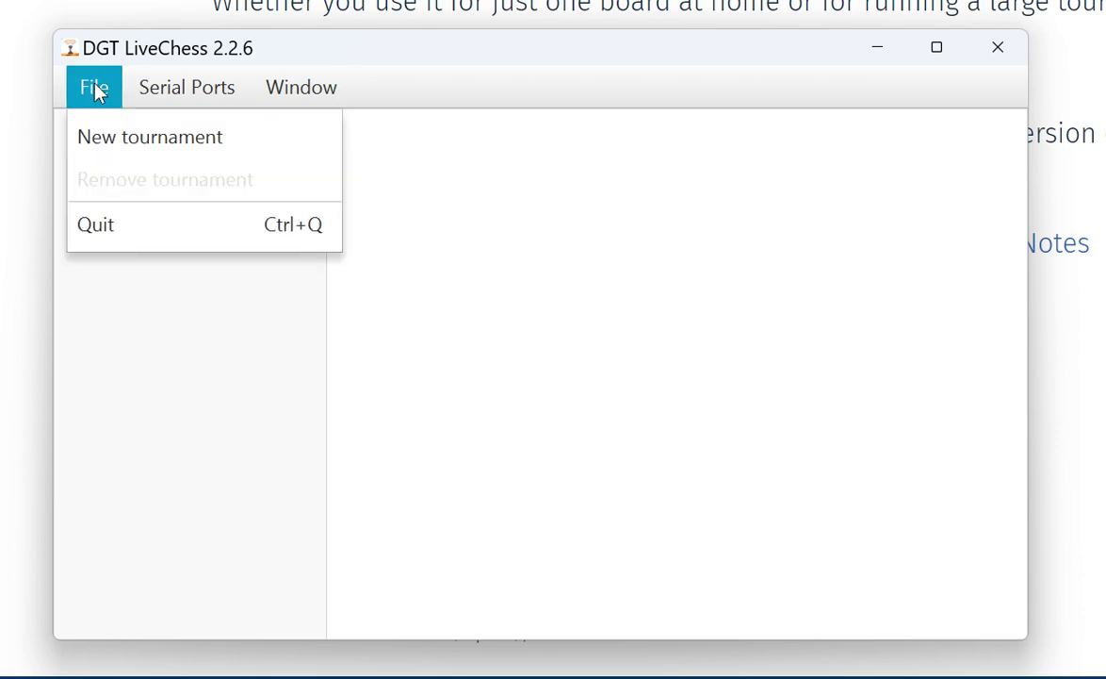
{"action": "left_click", "coordinate": [153, 139]}
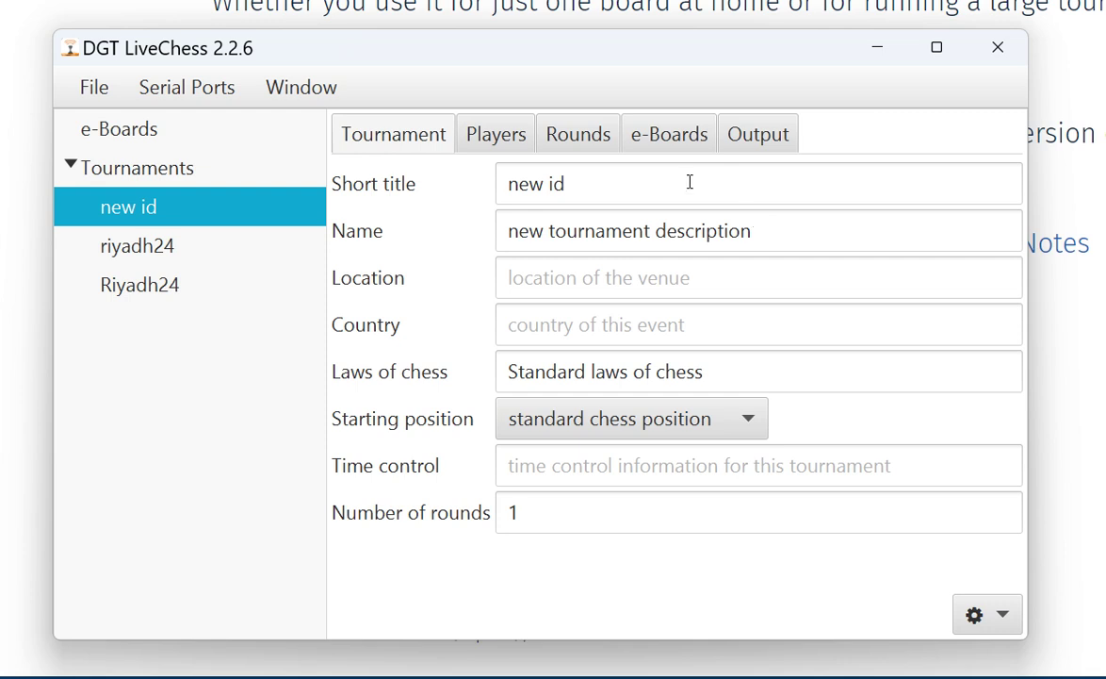
Review the new tournament's short title, name, location, country, laws of chess and starting position options
{"action": "left_click_drag", "start_coordinate": [567, 184], "coordinate": [507, 184]}
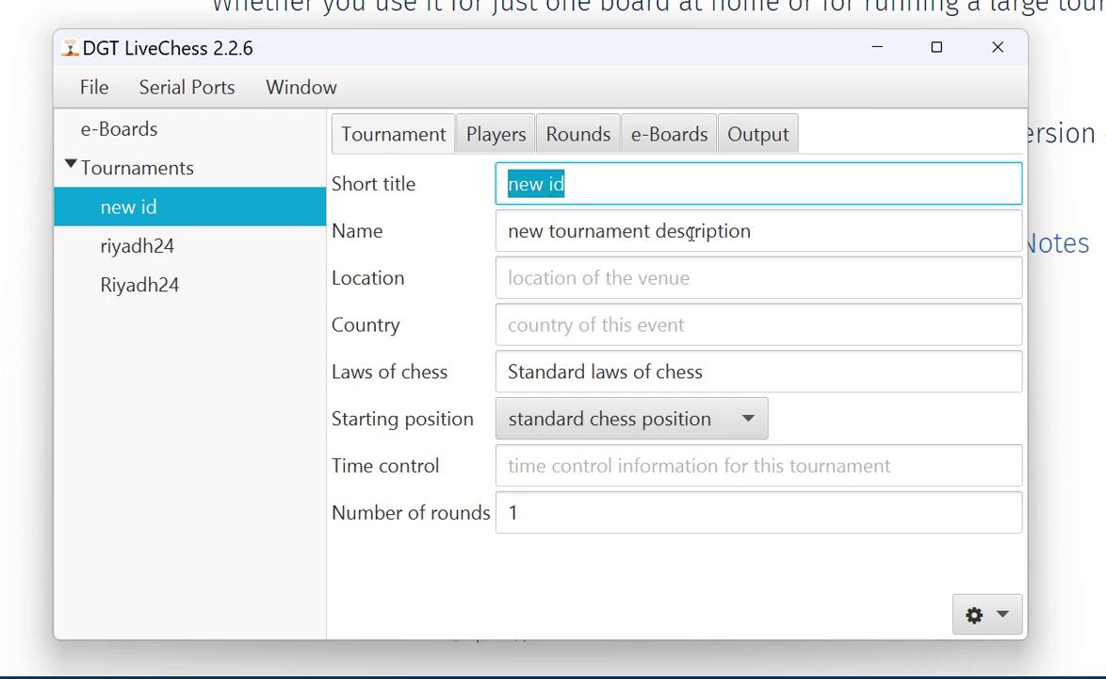
{"action": "left_click_drag", "start_coordinate": [751, 231], "coordinate": [406, 235]}
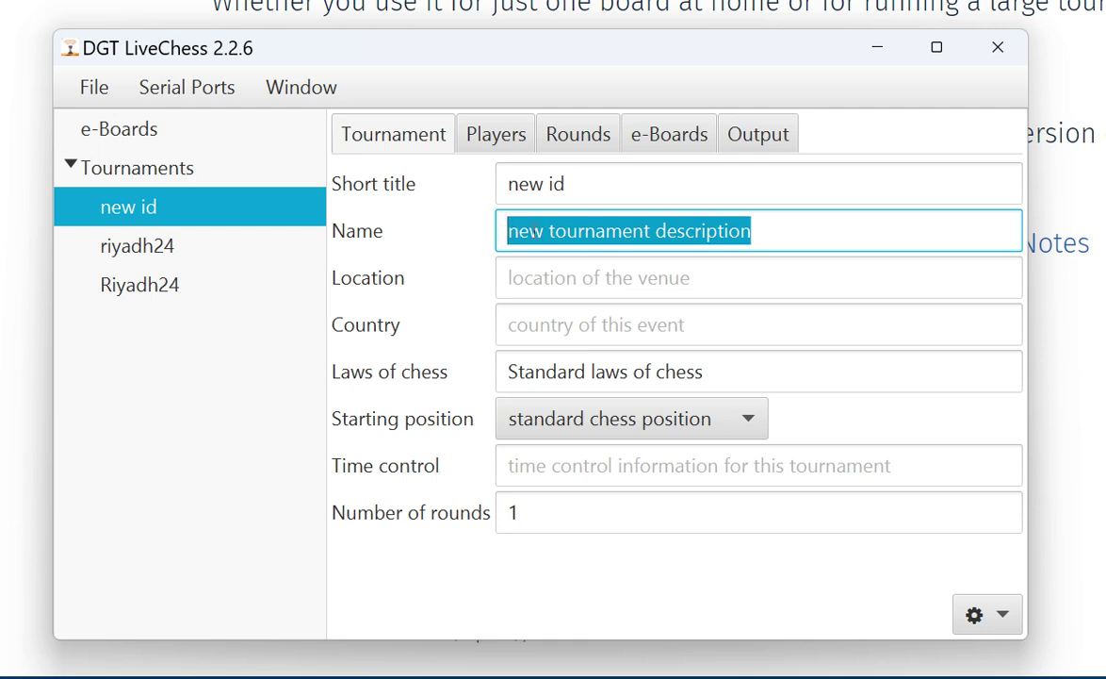
{"action": "left_click", "coordinate": [566, 273]}
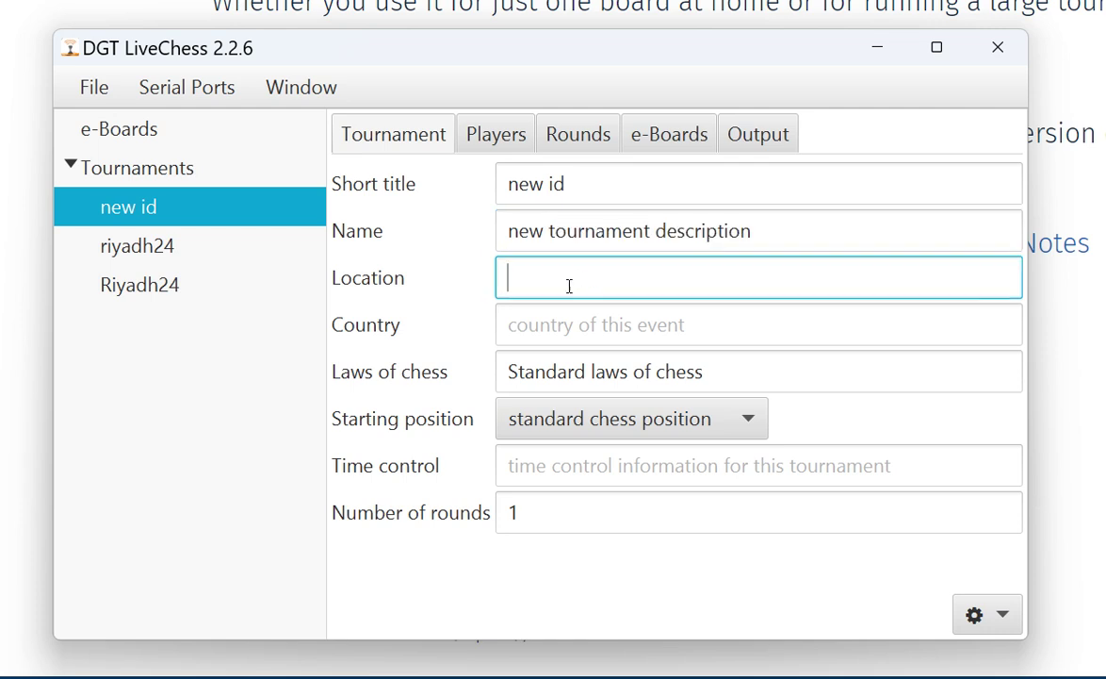
{"action": "left_click", "coordinate": [540, 323]}
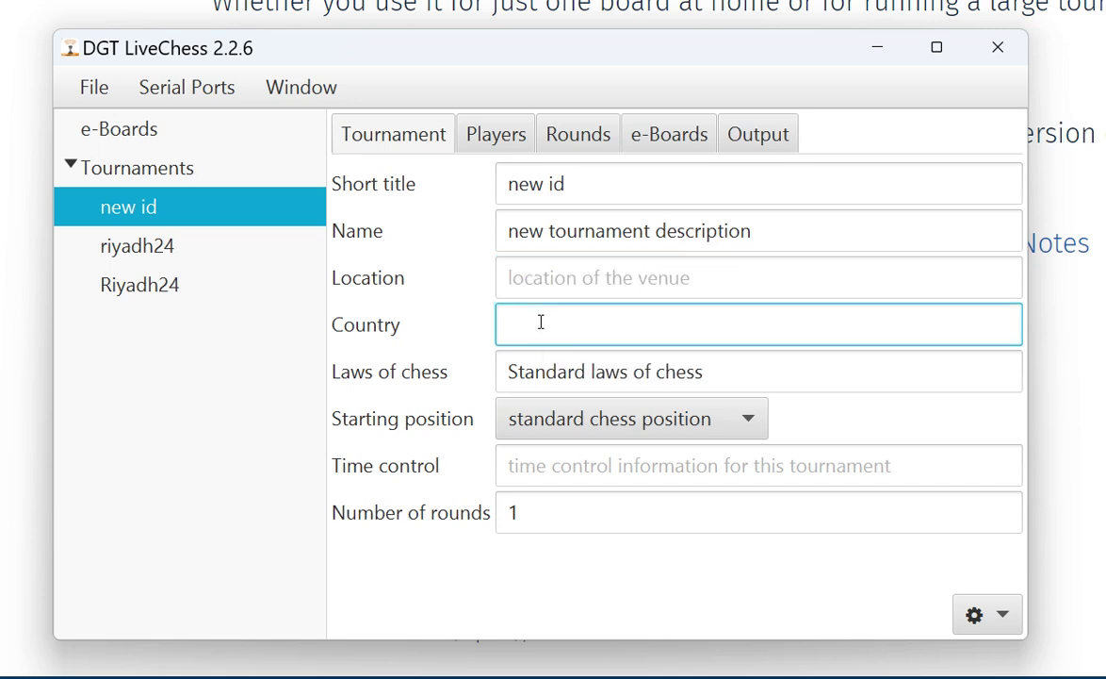
{"action": "left_click", "coordinate": [538, 372]}
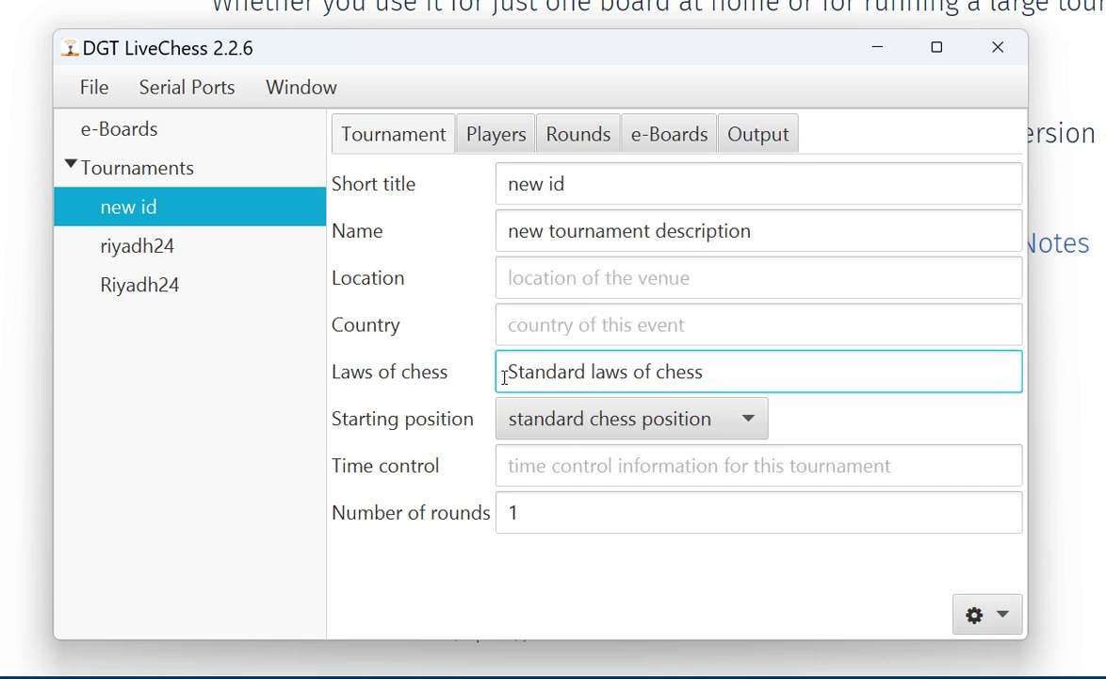
{"action": "left_click_drag", "start_coordinate": [509, 372], "coordinate": [759, 368]}
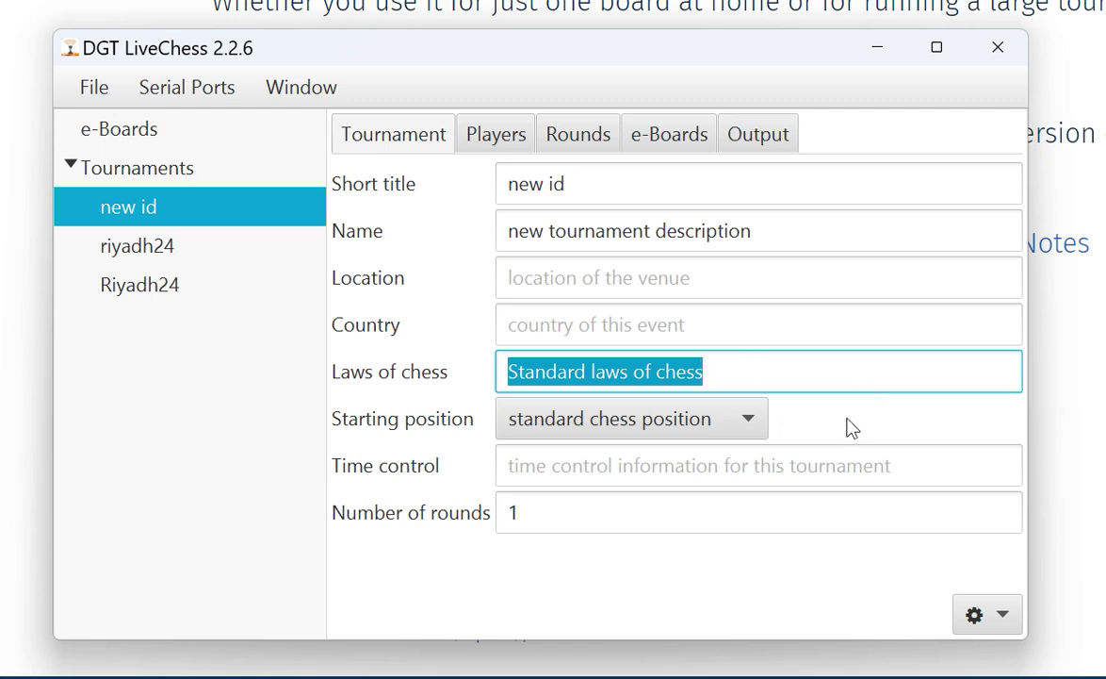
{"action": "left_click", "coordinate": [749, 424]}
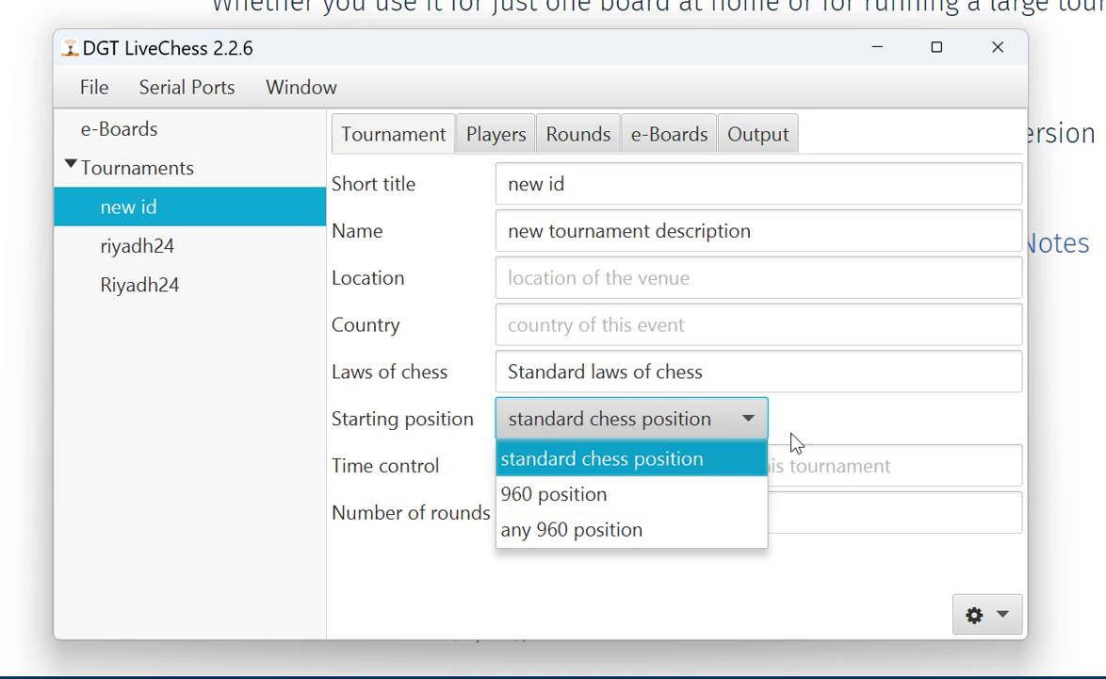
{"action": "left_click", "coordinate": [814, 369]}
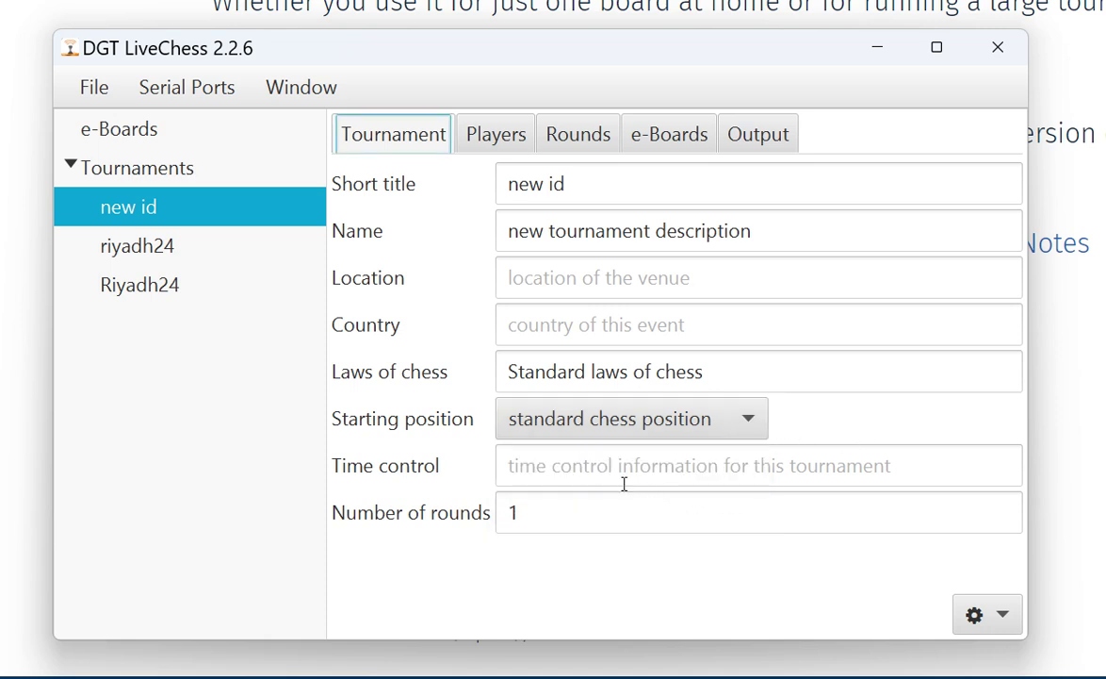
Set the tournament's time control to 10+05 and the number of rounds to 9
{"action": "left_click", "coordinate": [600, 468]}
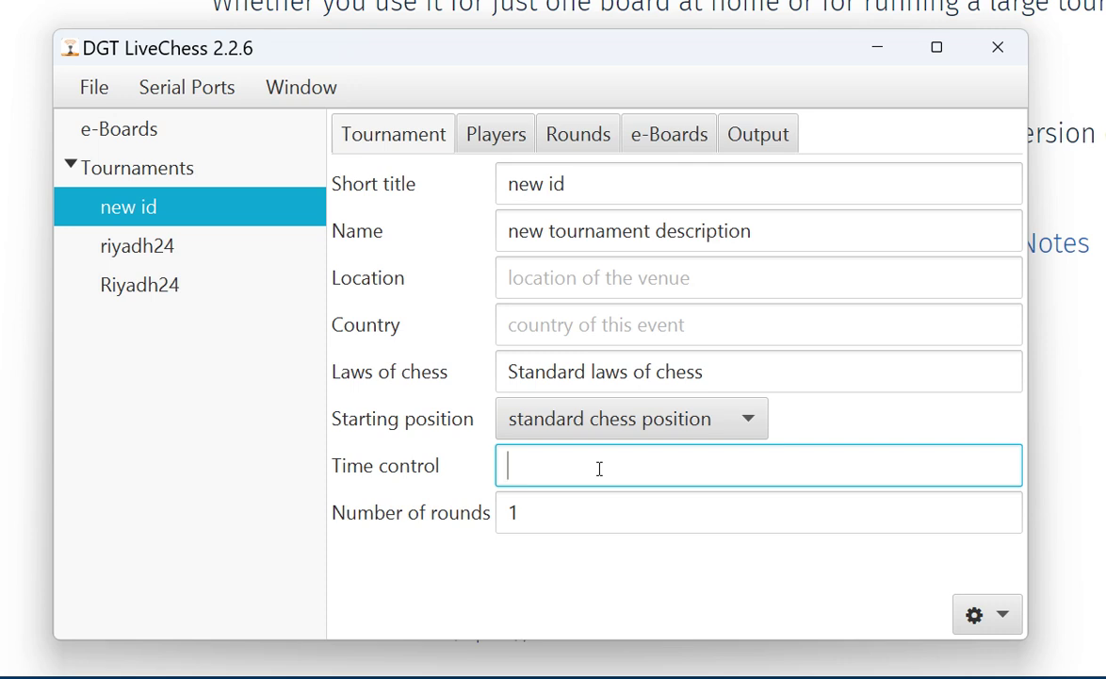
{"action": "type", "text": "10+05"}
{"action": "key", "text": "Tab"}
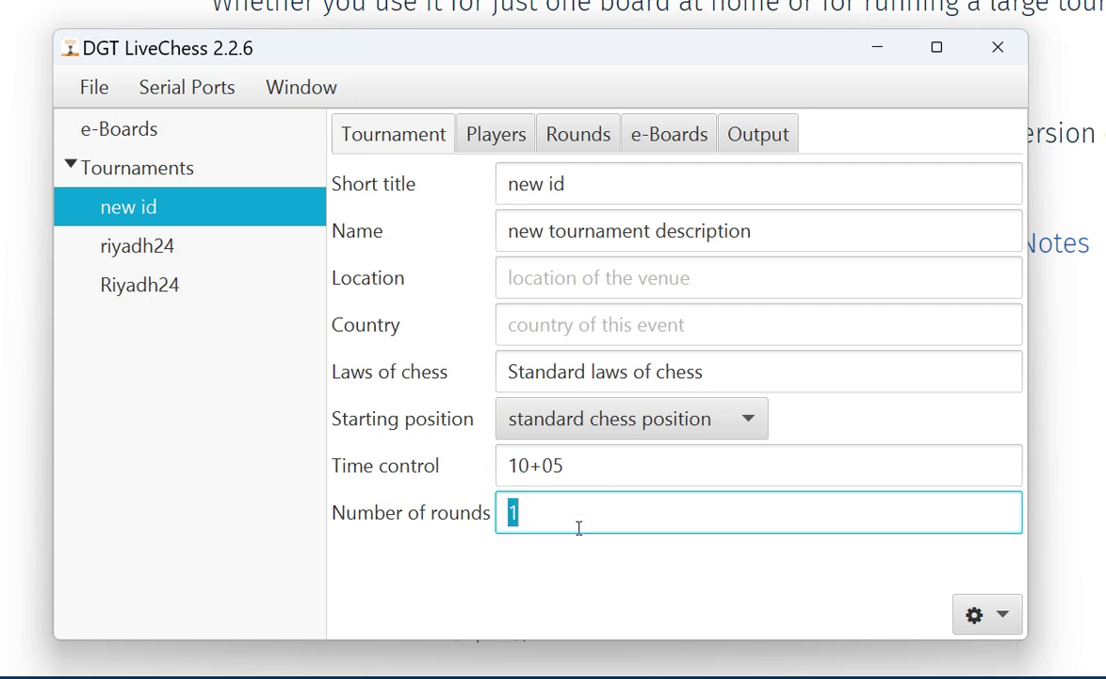
{"action": "type", "text": "+"}
{"action": "type", "text": "9"}
Add 40 players to the tournament's player list
{"action": "left_click", "coordinate": [492, 134]}
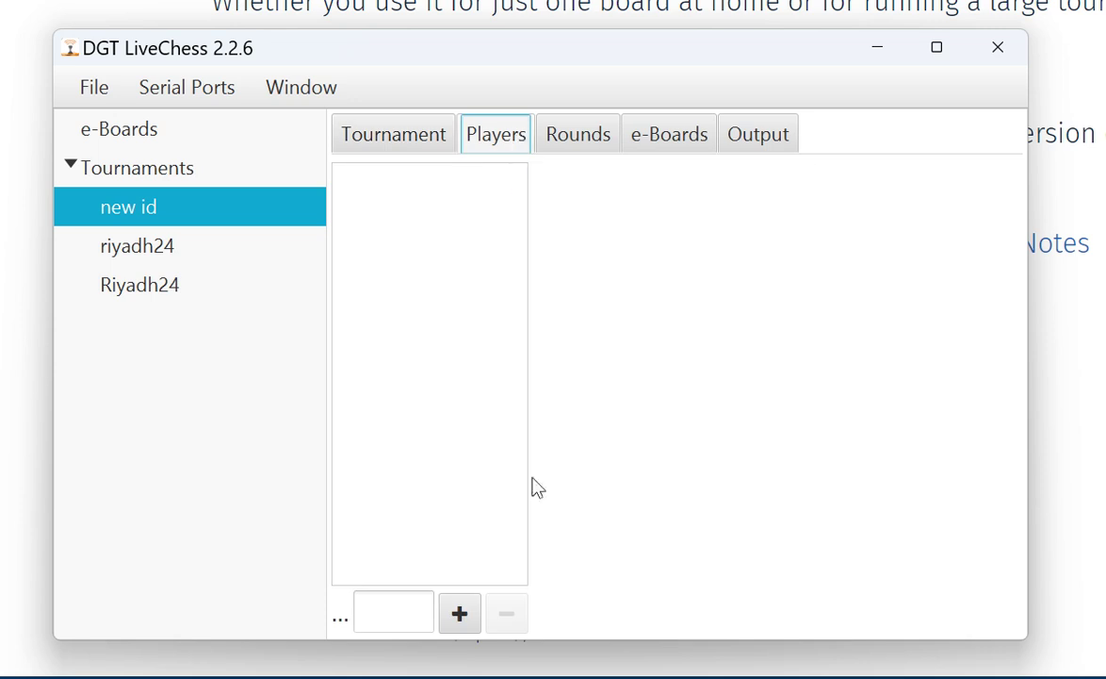
{"action": "left_click", "coordinate": [459, 614]}
{"action": "left_click", "coordinate": [459, 614]}
{"action": "left_click", "coordinate": [459, 614]}
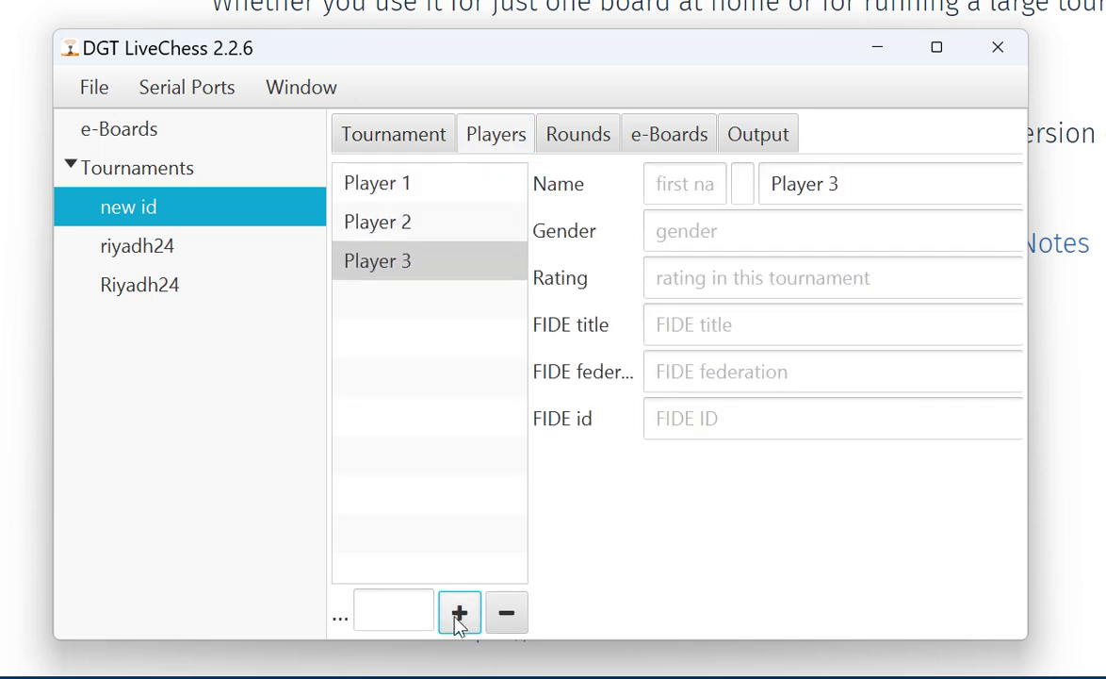
{"action": "left_click", "coordinate": [459, 614]}
{"action": "left_click", "coordinate": [459, 614]}
{"action": "left_click", "coordinate": [459, 614]}
{"action": "left_click", "coordinate": [459, 618]}
{"action": "left_click", "coordinate": [459, 617]}
{"action": "left_click", "coordinate": [459, 617]}
{"action": "left_click", "coordinate": [459, 617]}
{"action": "left_click", "coordinate": [459, 618]}
{"action": "left_click", "coordinate": [459, 617]}
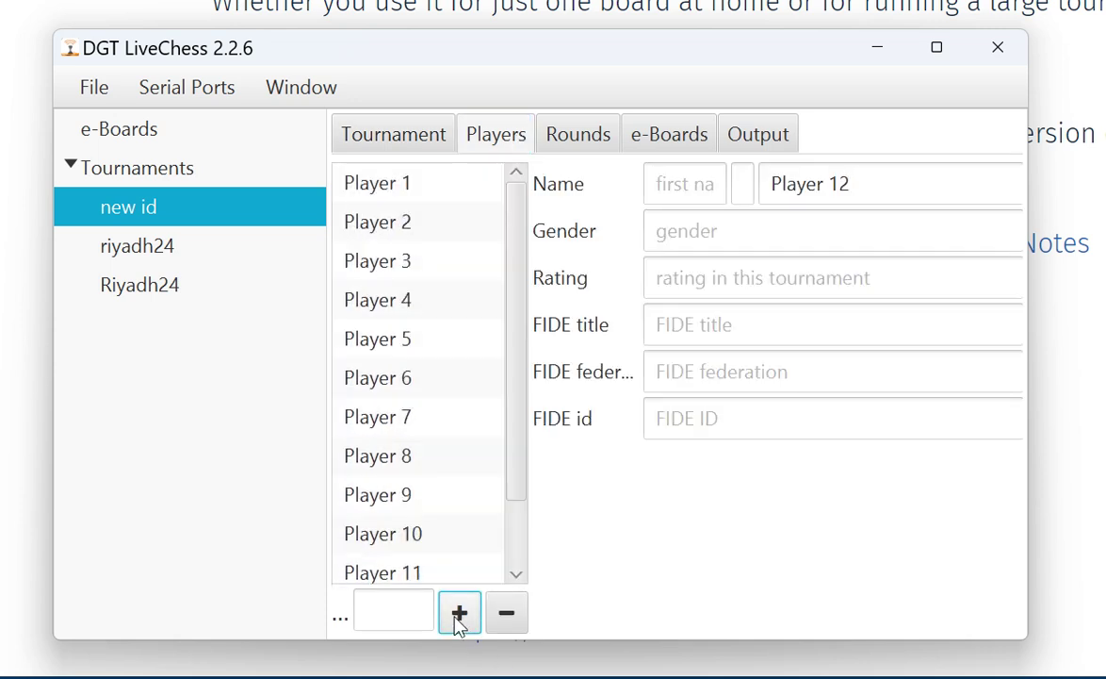
{"action": "left_click", "coordinate": [459, 617]}
{"action": "left_click", "coordinate": [459, 618]}
{"action": "left_click", "coordinate": [458, 614]}
{"action": "left_click", "coordinate": [458, 615]}
{"action": "left_click", "coordinate": [458, 615]}
{"action": "left_click", "coordinate": [458, 615]}
{"action": "left_click", "coordinate": [458, 615]}
{"action": "left_click", "coordinate": [458, 614]}
{"action": "left_click", "coordinate": [458, 615]}
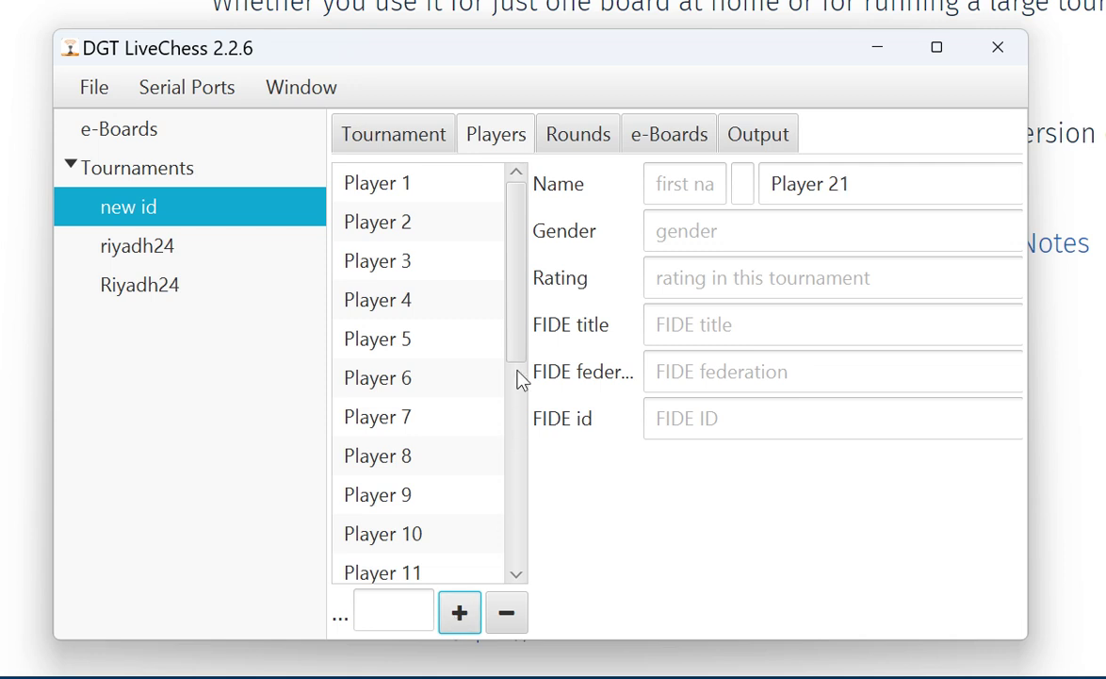
{"action": "left_click_drag", "start_coordinate": [513, 375], "coordinate": [525, 614]}
{"action": "left_click", "coordinate": [459, 613]}
{"action": "left_click", "coordinate": [459, 614]}
{"action": "left_click", "coordinate": [459, 614]}
{"action": "left_click", "coordinate": [459, 613]}
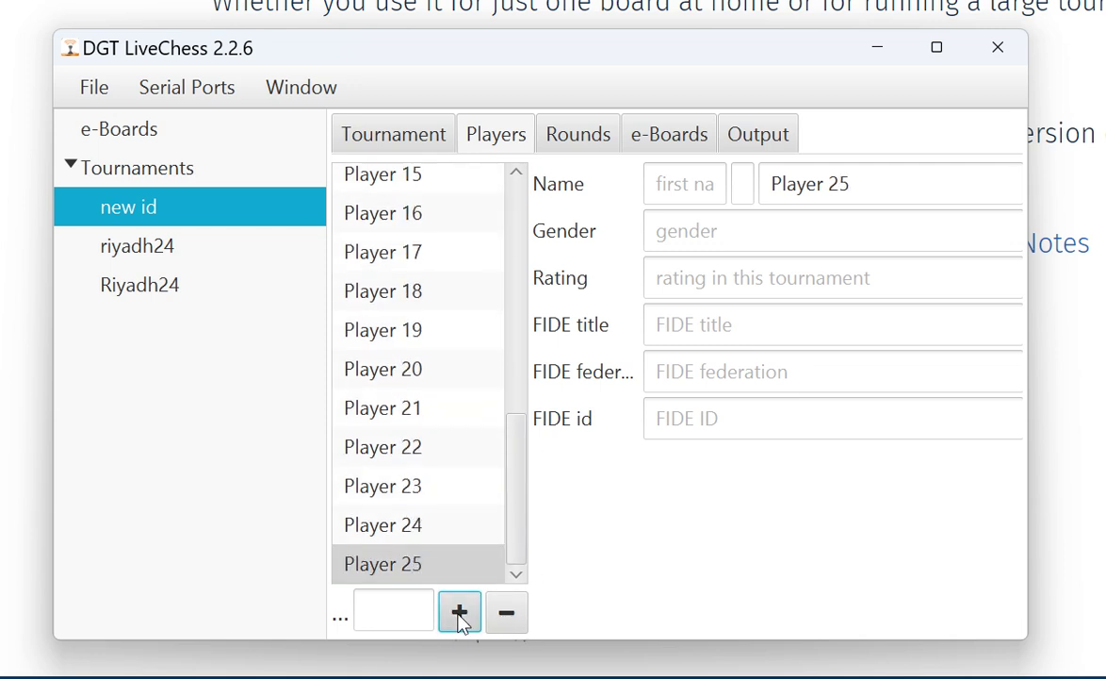
{"action": "left_click", "coordinate": [459, 613]}
{"action": "left_click", "coordinate": [459, 614]}
{"action": "left_click", "coordinate": [459, 614]}
{"action": "left_click", "coordinate": [459, 613]}
{"action": "left_click", "coordinate": [459, 613]}
{"action": "left_click", "coordinate": [459, 614]}
{"action": "left_click", "coordinate": [459, 614]}
{"action": "left_click", "coordinate": [459, 614]}
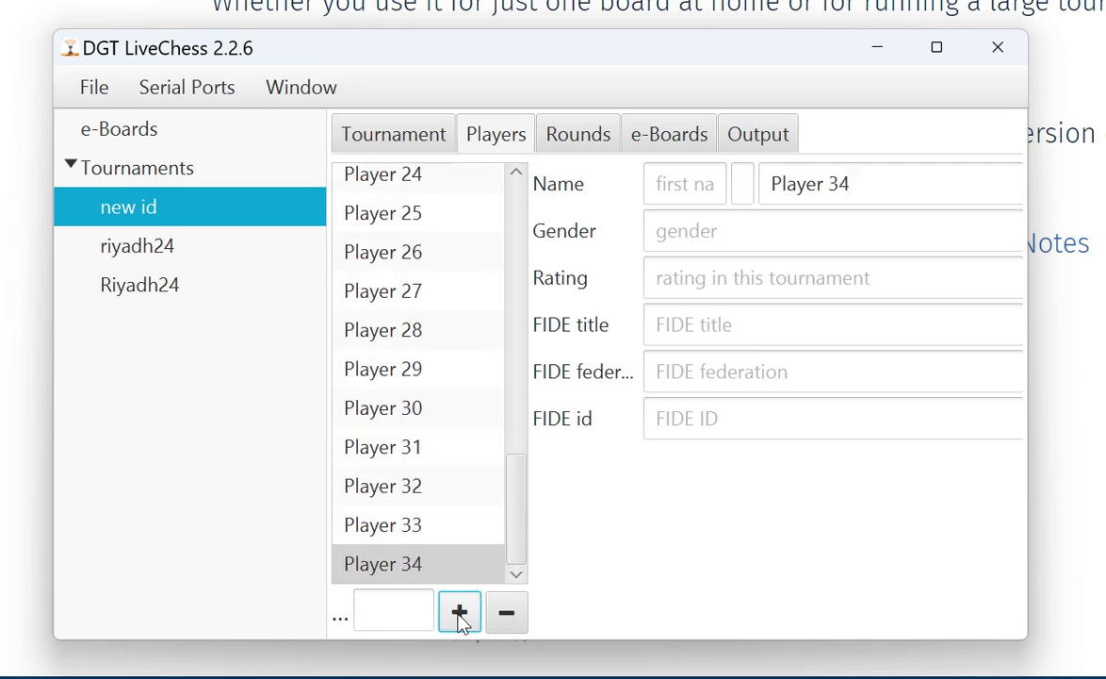
{"action": "left_click", "coordinate": [459, 613]}
{"action": "left_click", "coordinate": [459, 614]}
{"action": "left_click", "coordinate": [459, 613]}
{"action": "left_click", "coordinate": [459, 613]}
{"action": "left_click", "coordinate": [459, 614]}
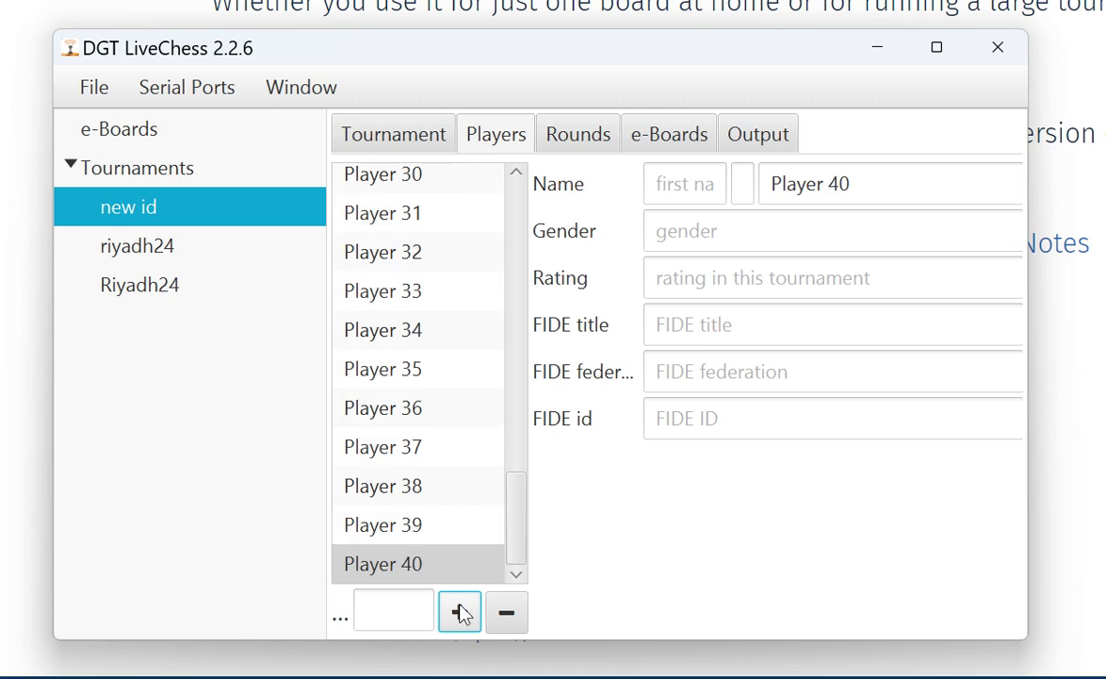
Enter the first name of Player 1 and set the gender to male
{"action": "left_click_drag", "start_coordinate": [517, 473], "coordinate": [524, 264]}
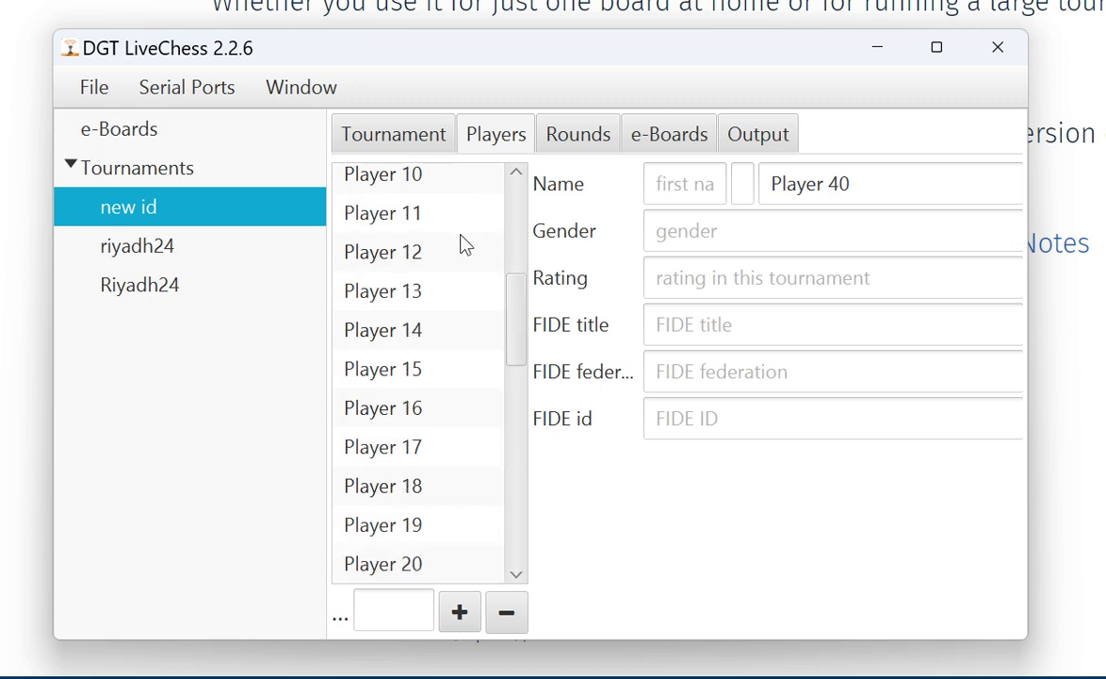
{"action": "left_click_drag", "start_coordinate": [516, 304], "coordinate": [514, 189]}
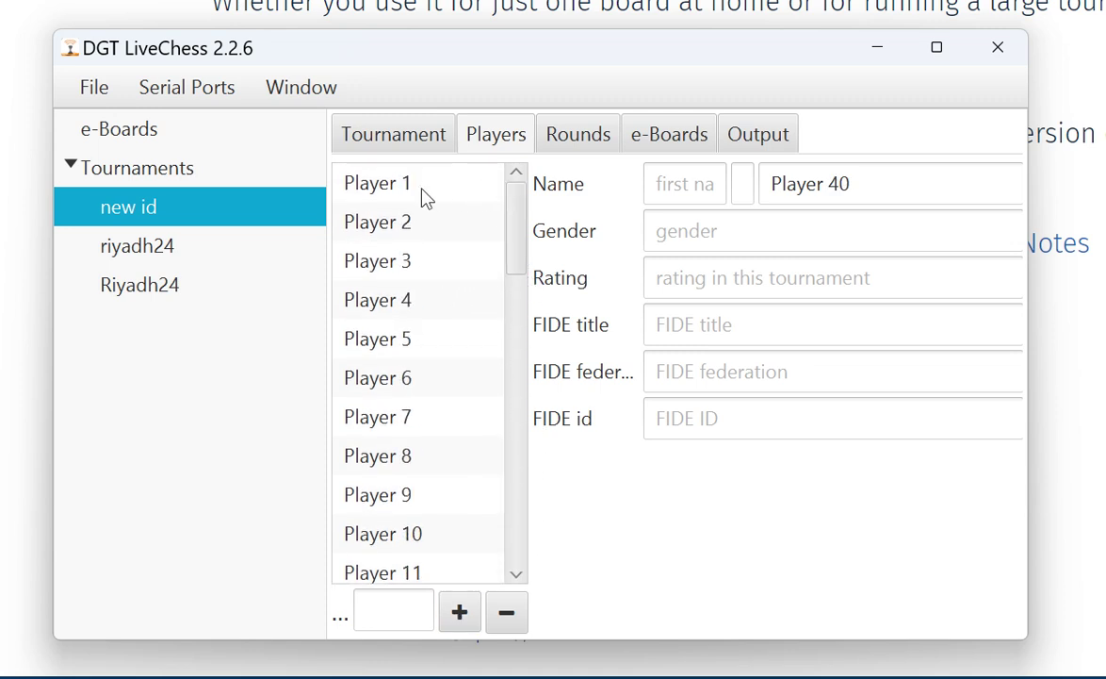
{"action": "left_click", "coordinate": [361, 185]}
{"action": "left_click", "coordinate": [666, 188]}
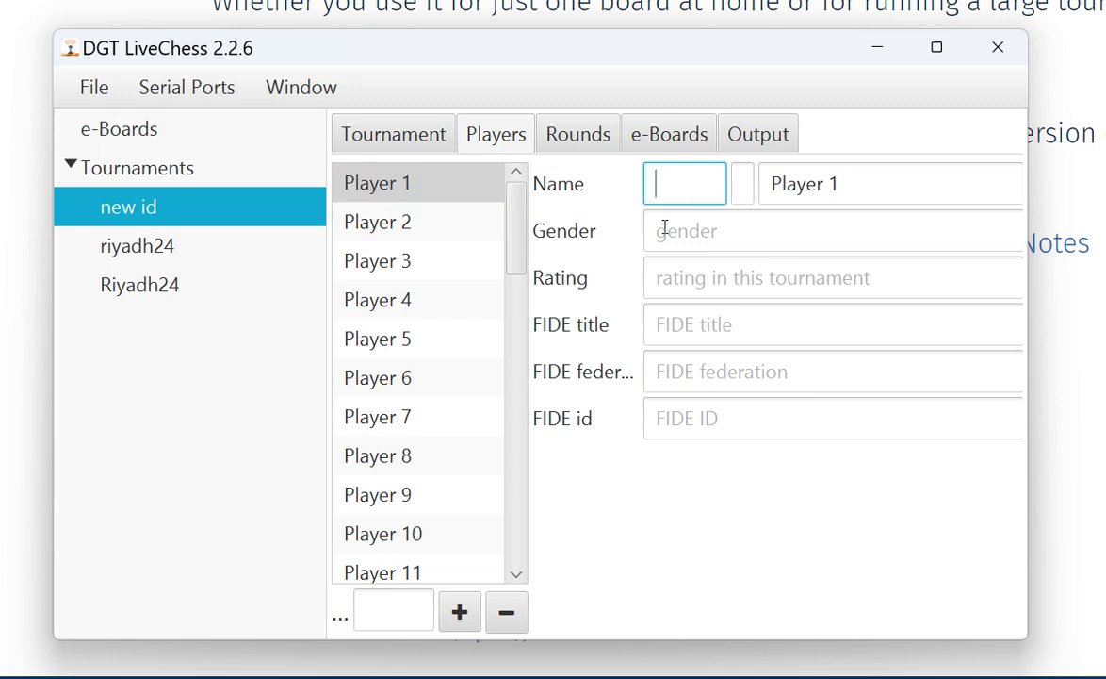
{"action": "type", "text": "Mousa"}
{"action": "left_click", "coordinate": [716, 226]}
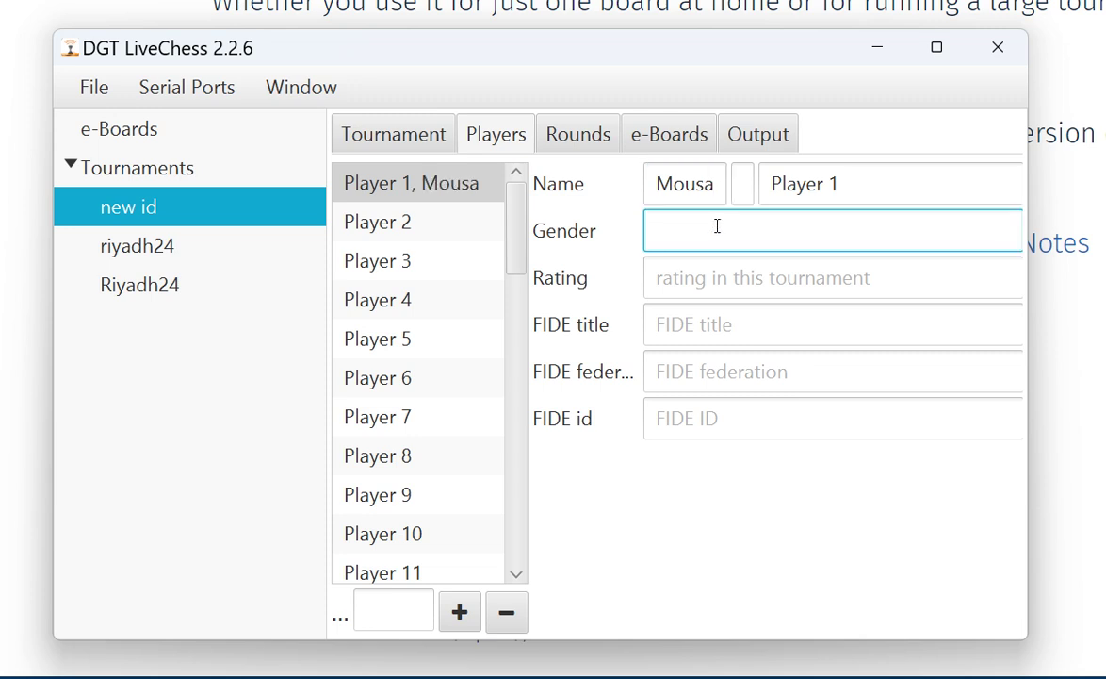
{"action": "type", "text": "m"}
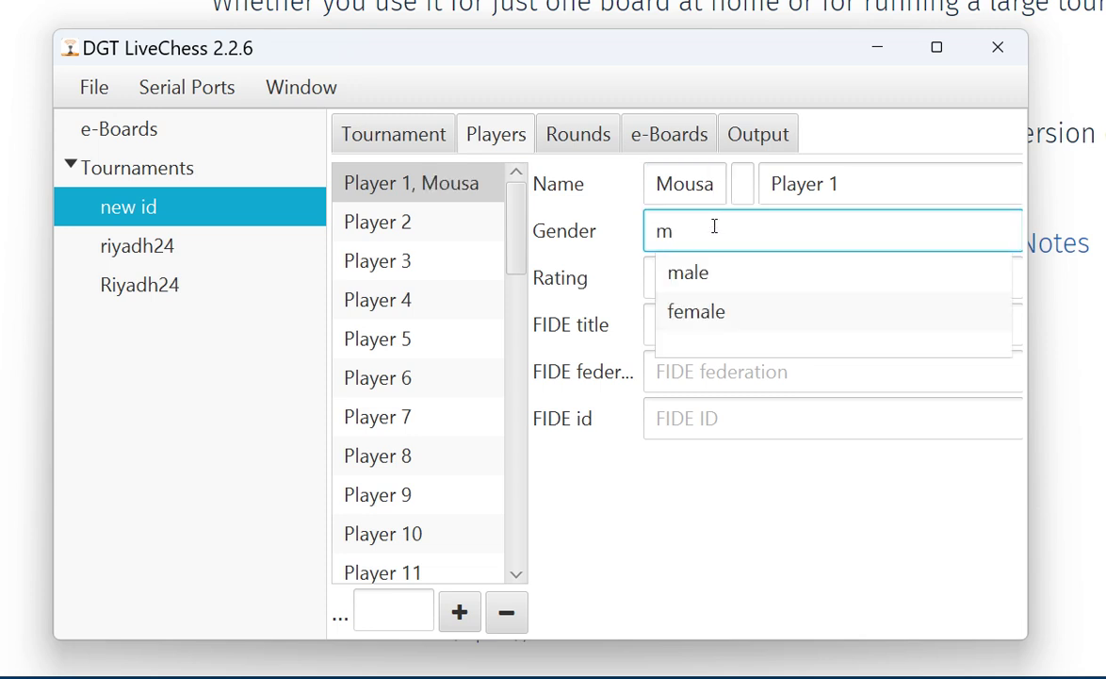
{"action": "left_click", "coordinate": [688, 274]}
Set Player 1's tournament rating to 1900 and FIDE title to candidate master
{"action": "left_click", "coordinate": [717, 280]}
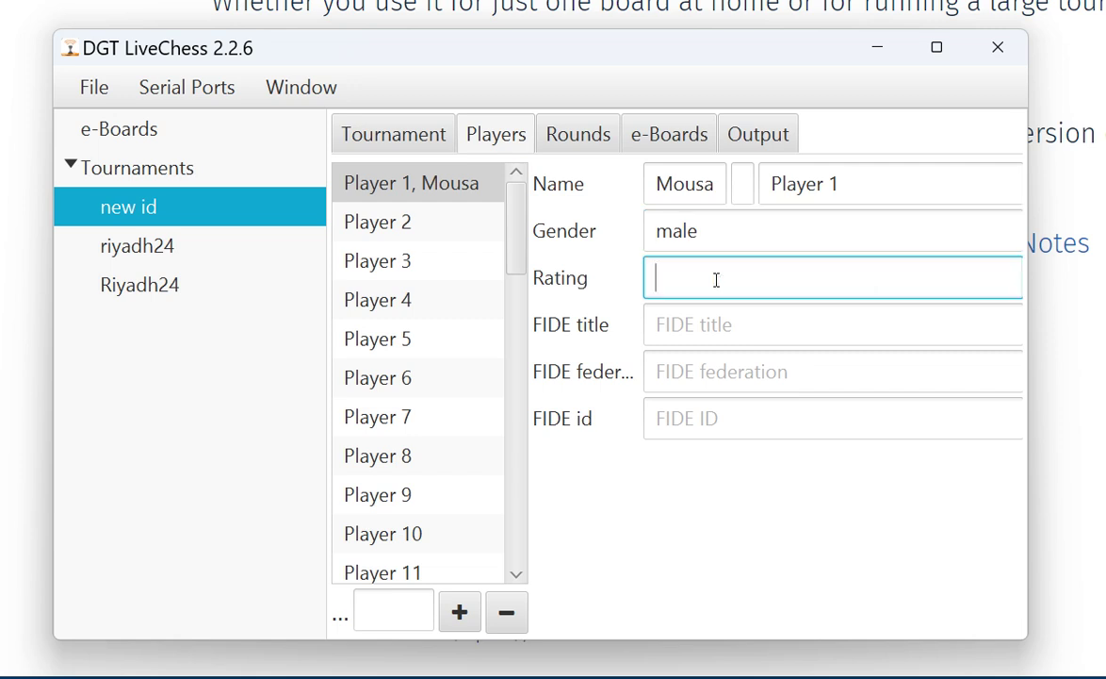
{"action": "type", "text": "1900"}
{"action": "left_click", "coordinate": [727, 324]}
{"action": "type", "text": "c"}
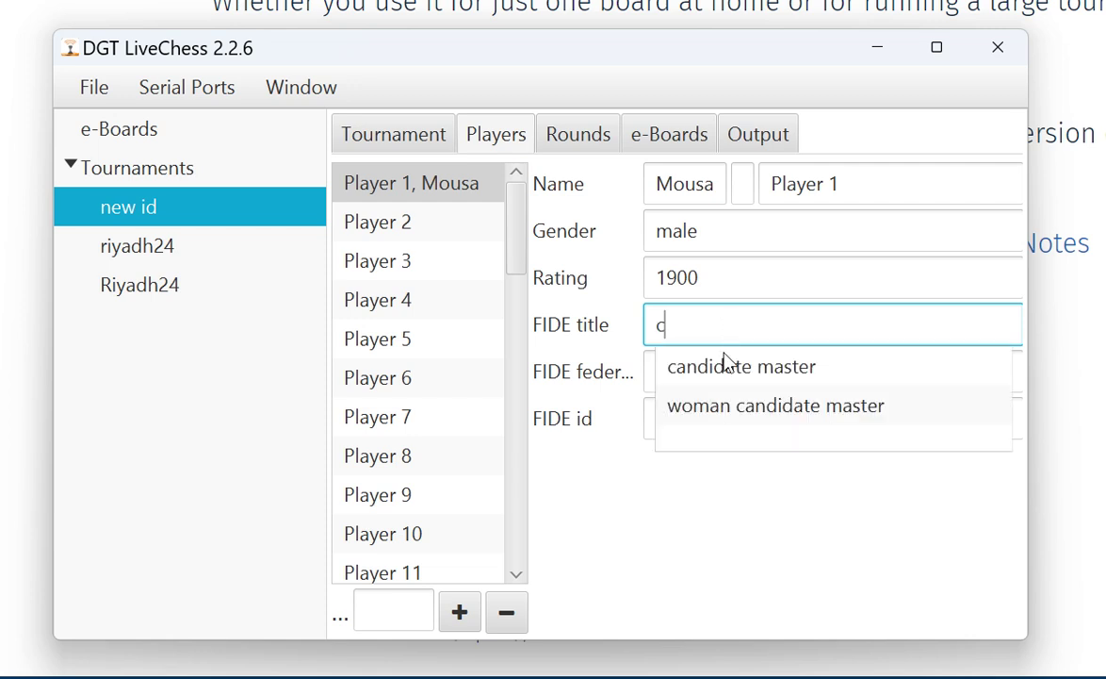
{"action": "left_click", "coordinate": [722, 369]}
Try to set Player 1's FIDE federation to KSA
{"action": "left_click", "coordinate": [711, 375]}
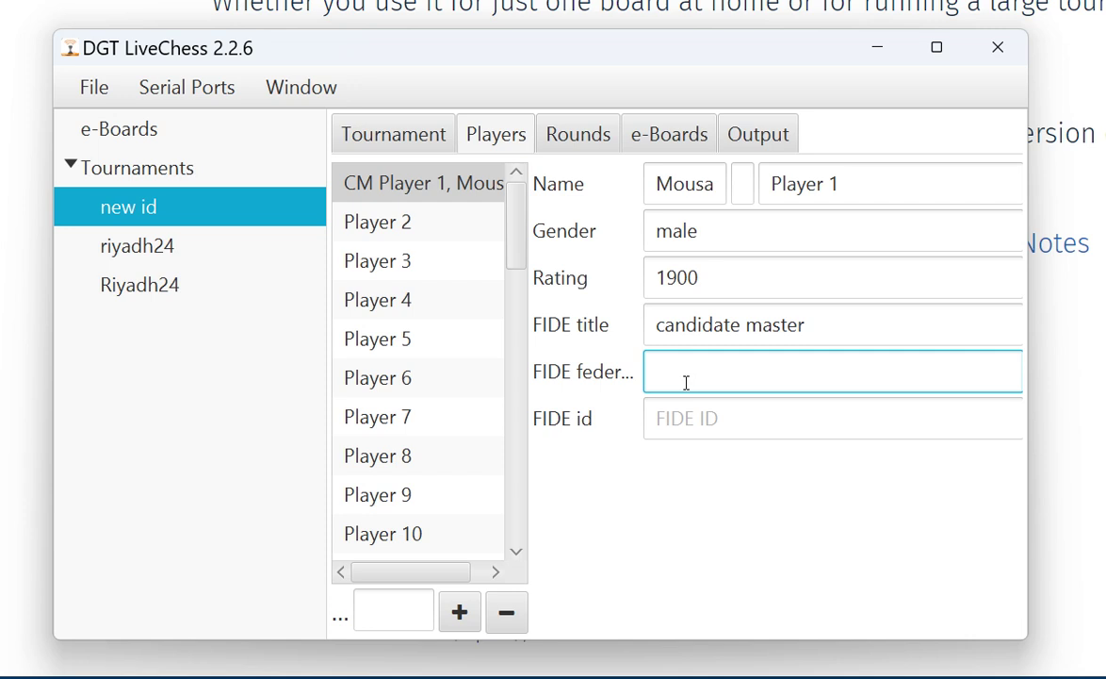
{"action": "type", "text": "K"}
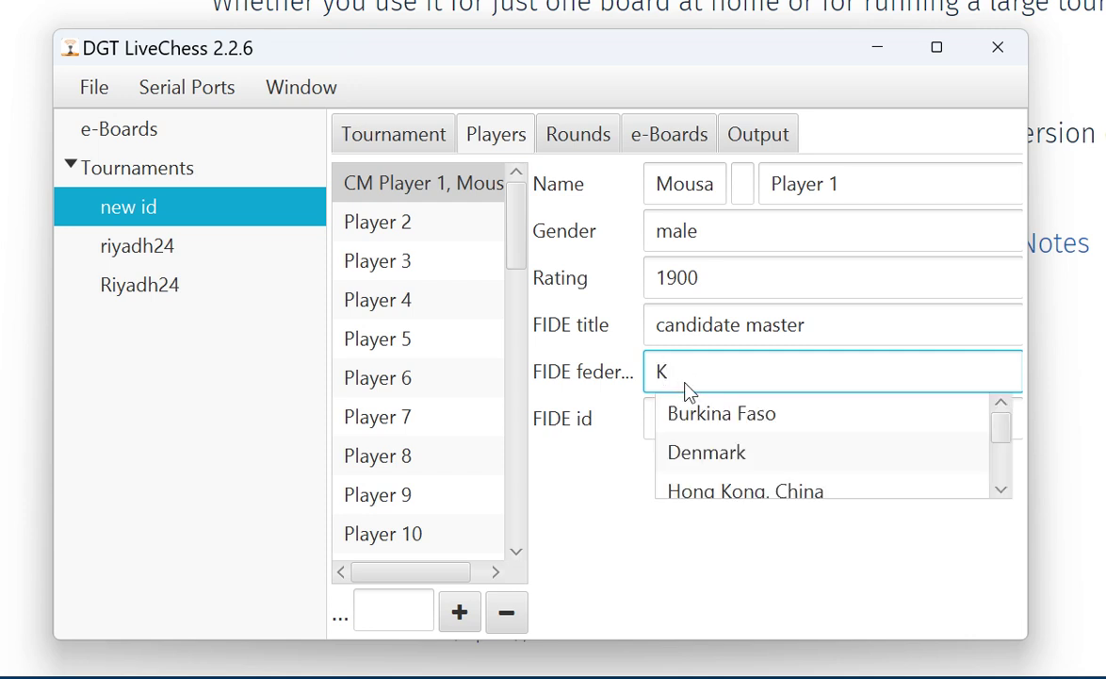
{"action": "type", "text": "SA"}
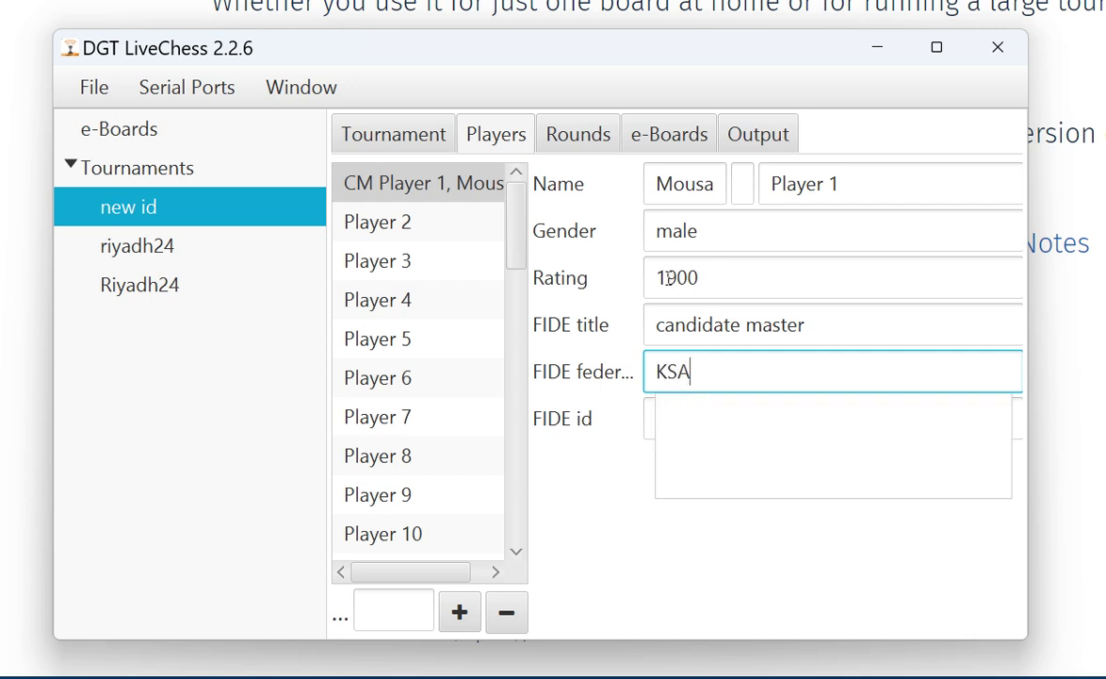
{"action": "left_click", "coordinate": [637, 466]}
Set Player 1's FIDE federation to Saudi Arabia and enter the player's FIDE ID
{"action": "double_click", "coordinate": [711, 379]}
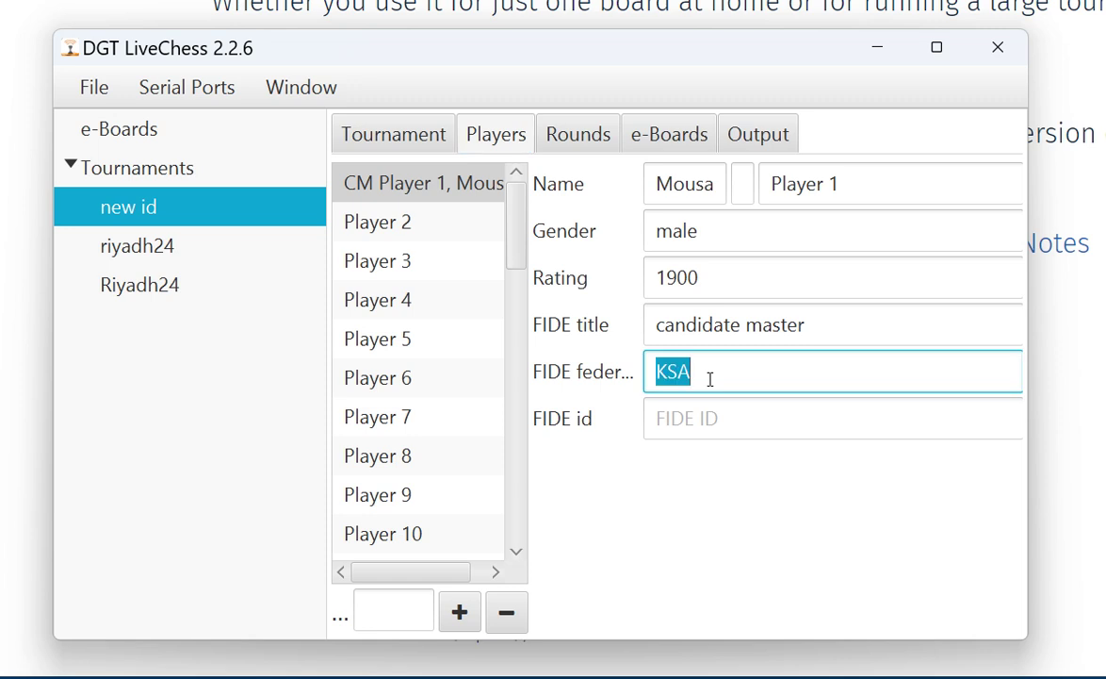
{"action": "type", "text": "sa"}
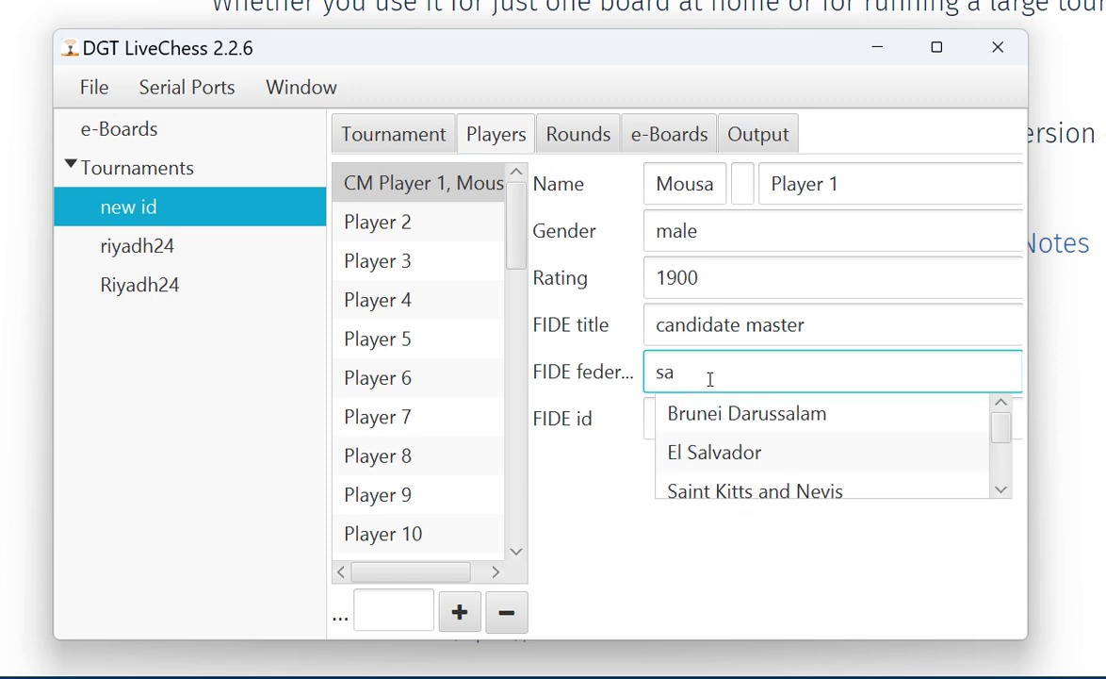
{"action": "type", "text": "u"}
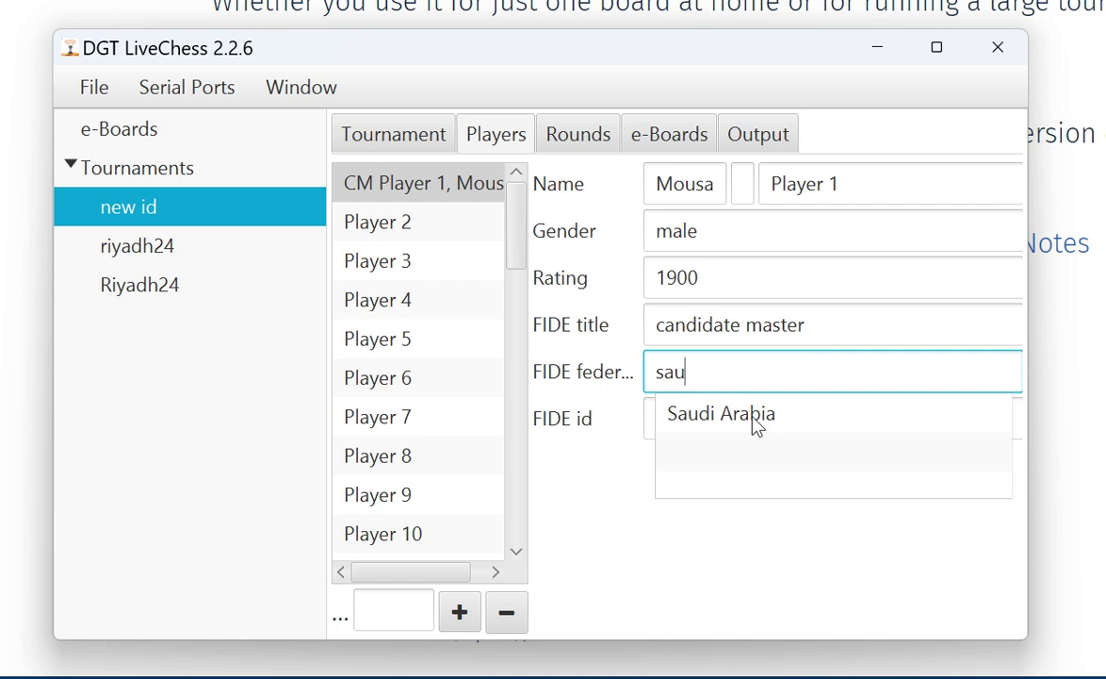
{"action": "left_click", "coordinate": [715, 423]}
{"action": "left_click", "coordinate": [733, 419]}
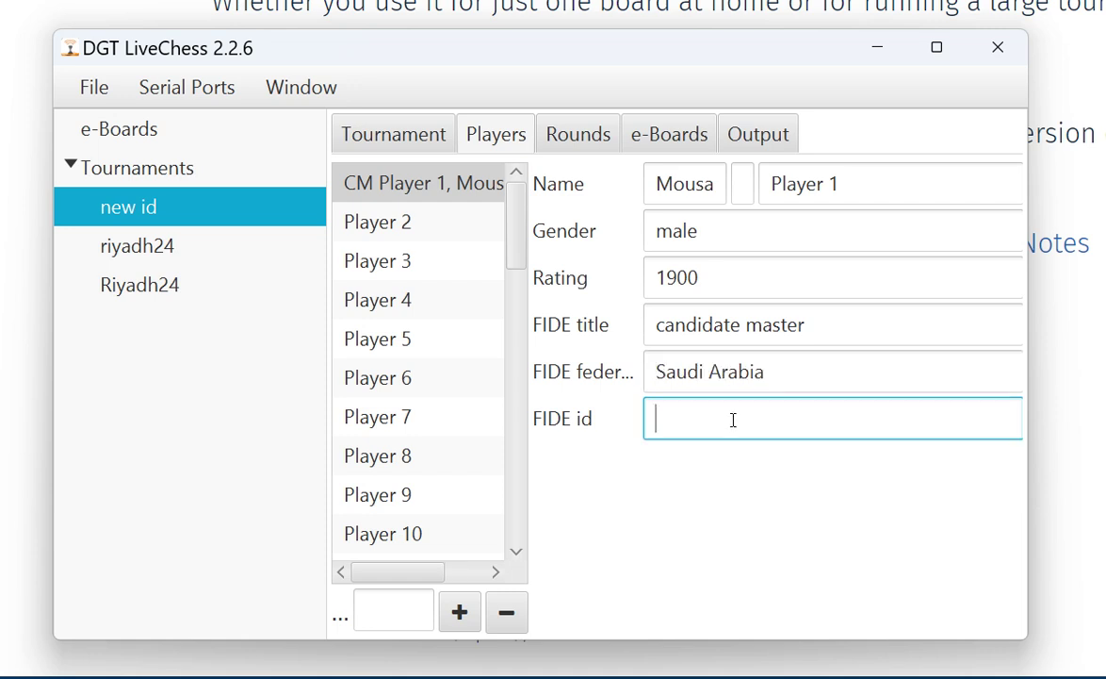
{"action": "type", "text": "16455774"}
{"action": "key", "text": "Tab"}
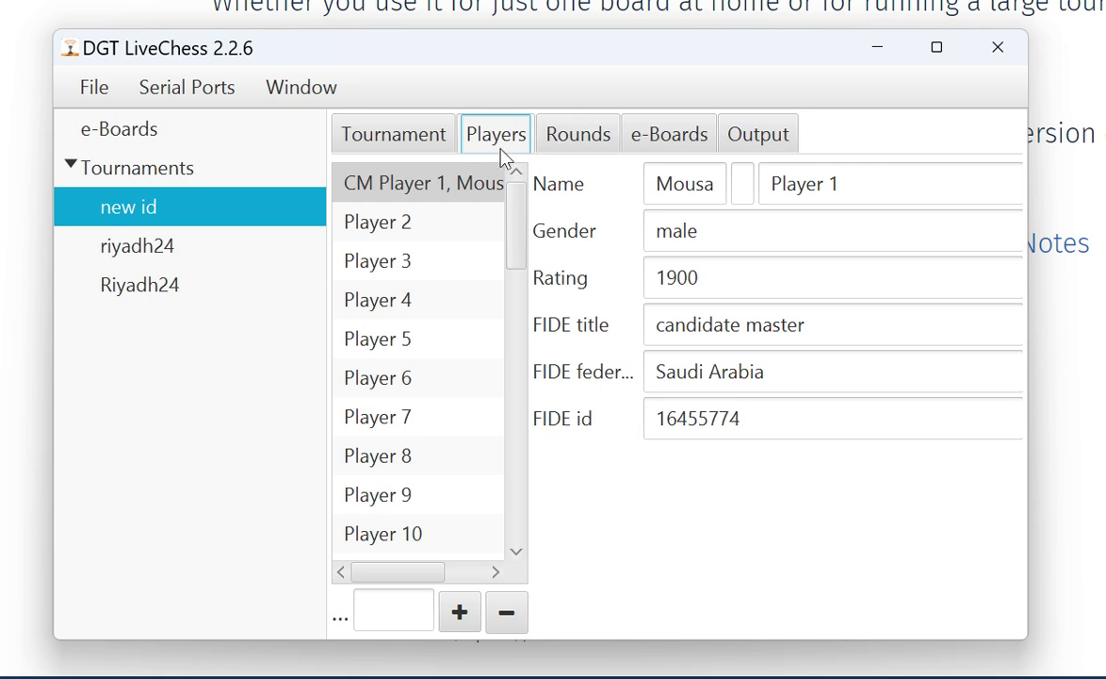
Set the date of round 1 to 28/05/2024
{"action": "left_click", "coordinate": [554, 141]}
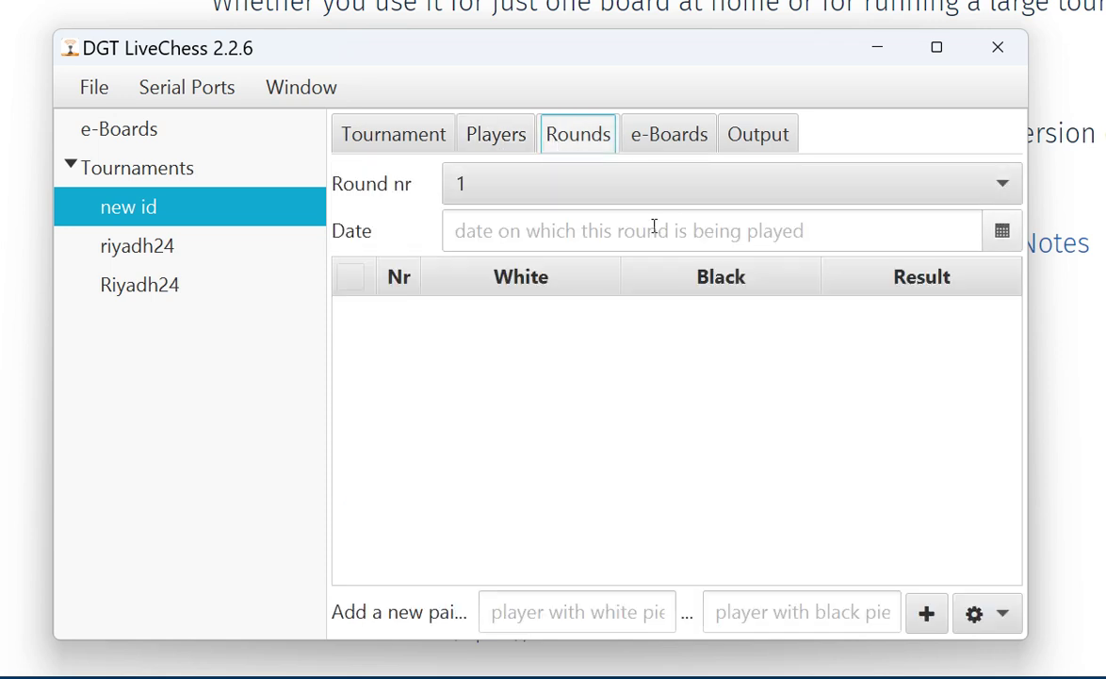
{"action": "left_click", "coordinate": [561, 193]}
{"action": "left_click", "coordinate": [561, 194]}
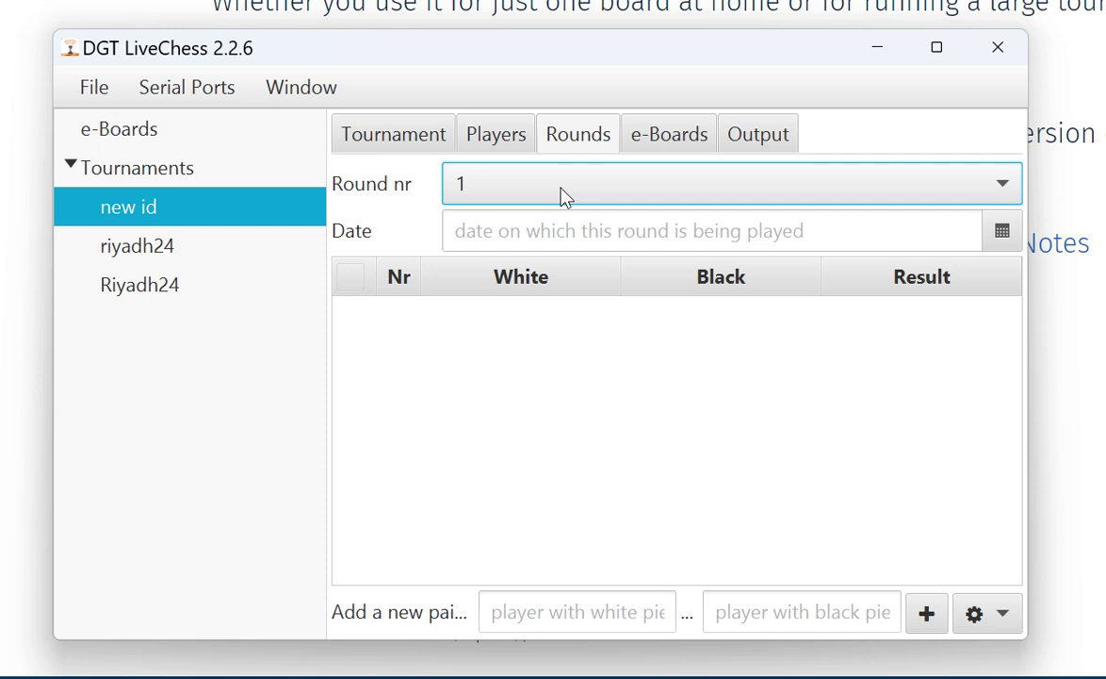
{"action": "left_click", "coordinate": [561, 194]}
{"action": "left_click", "coordinate": [562, 197]}
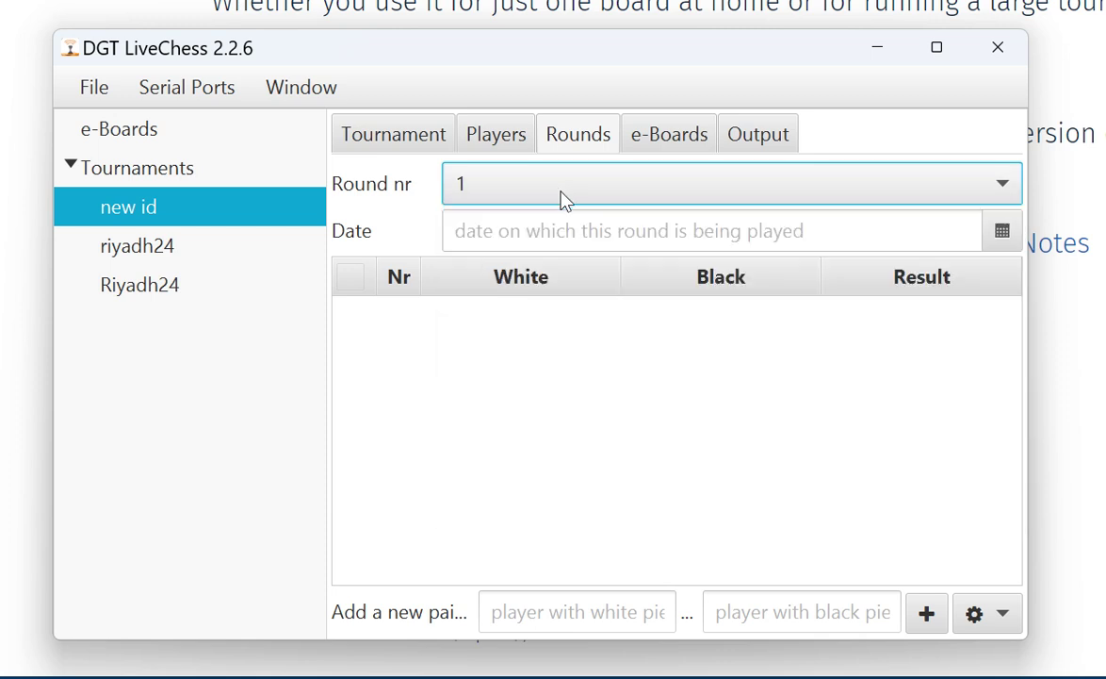
{"action": "left_click", "coordinate": [1002, 231]}
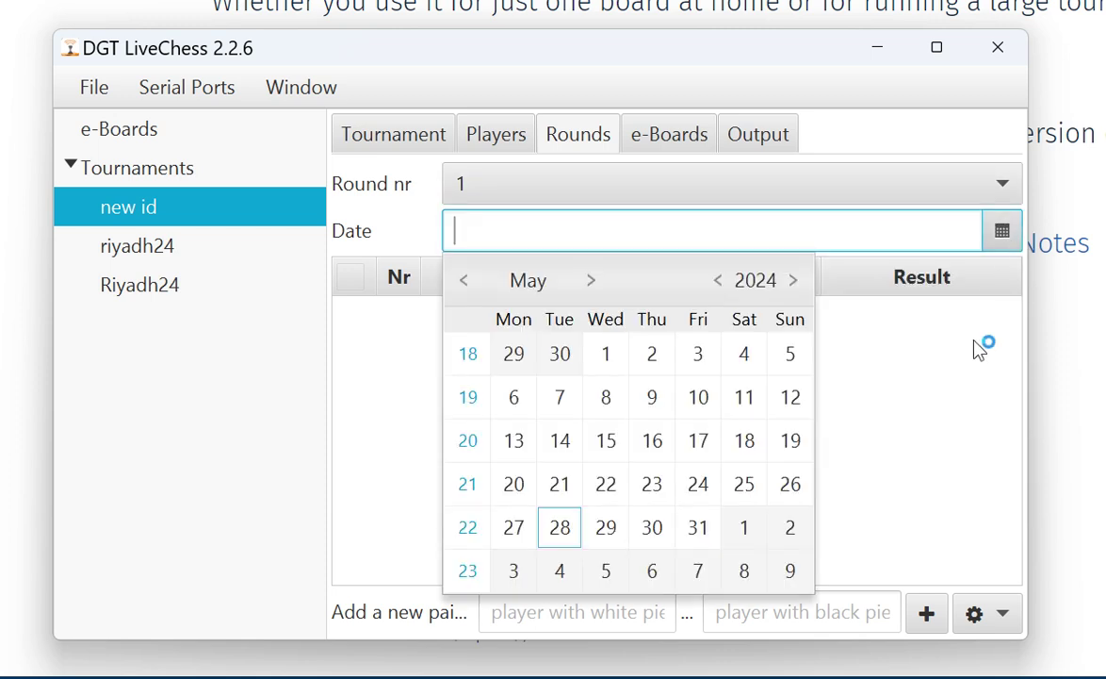
{"action": "left_click", "coordinate": [556, 533]}
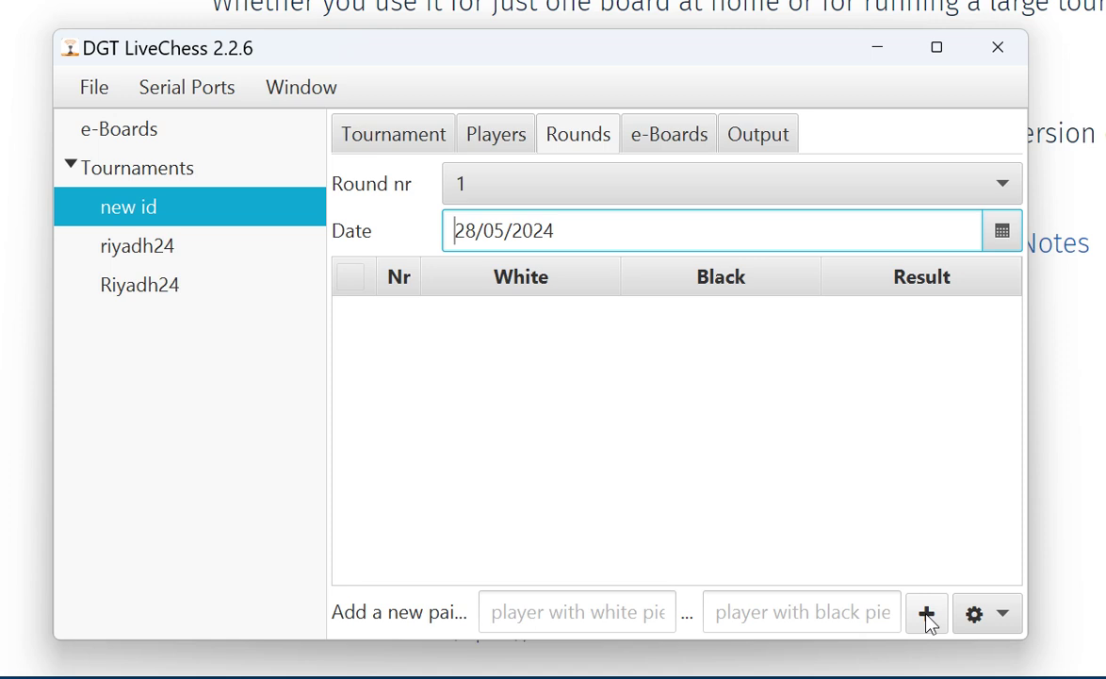
Choose Player 1 as the player with the white pieces for a new round 1 pairing
{"action": "left_click", "coordinate": [637, 622]}
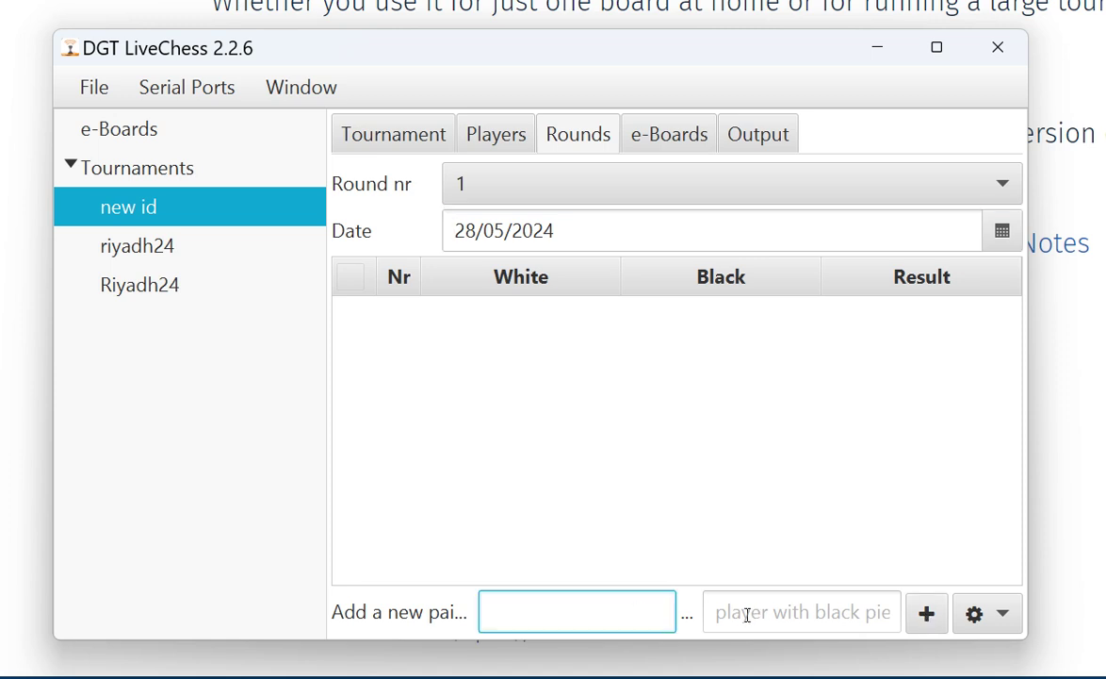
{"action": "type", "text": "m"}
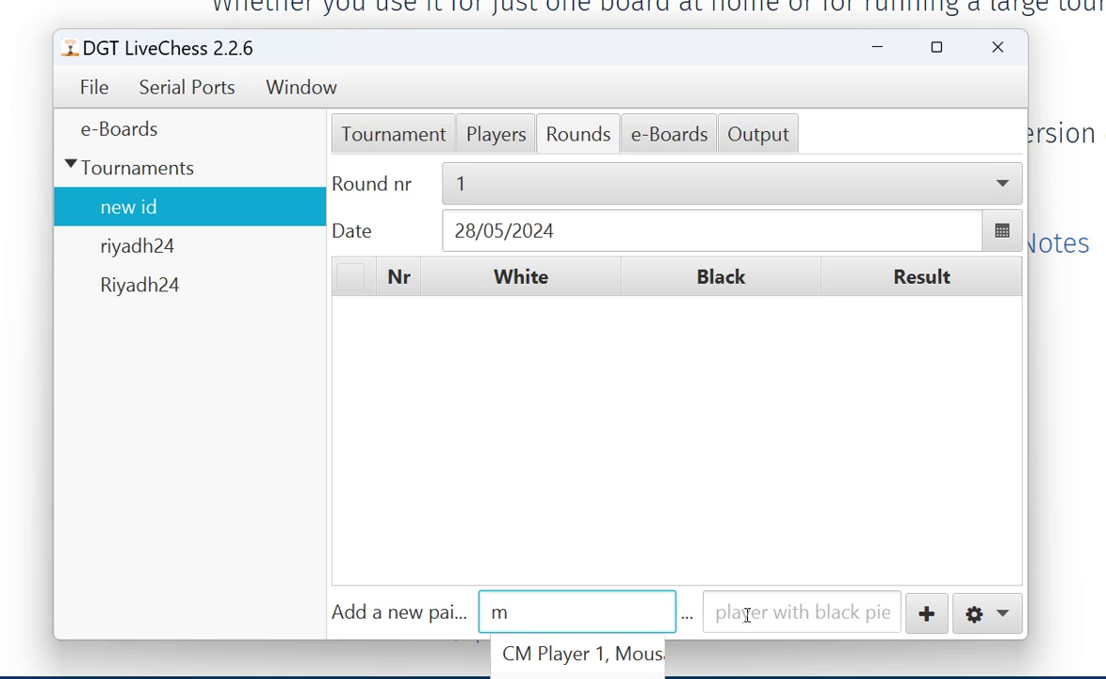
{"action": "left_click", "coordinate": [603, 655]}
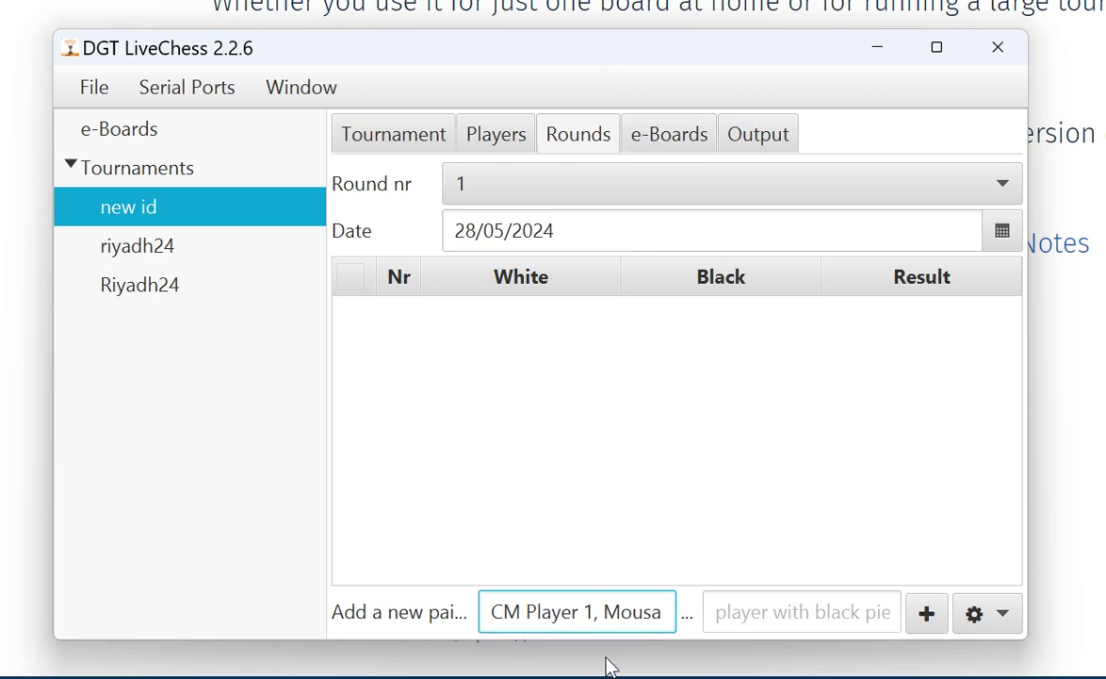
{"action": "left_click", "coordinate": [835, 614]}
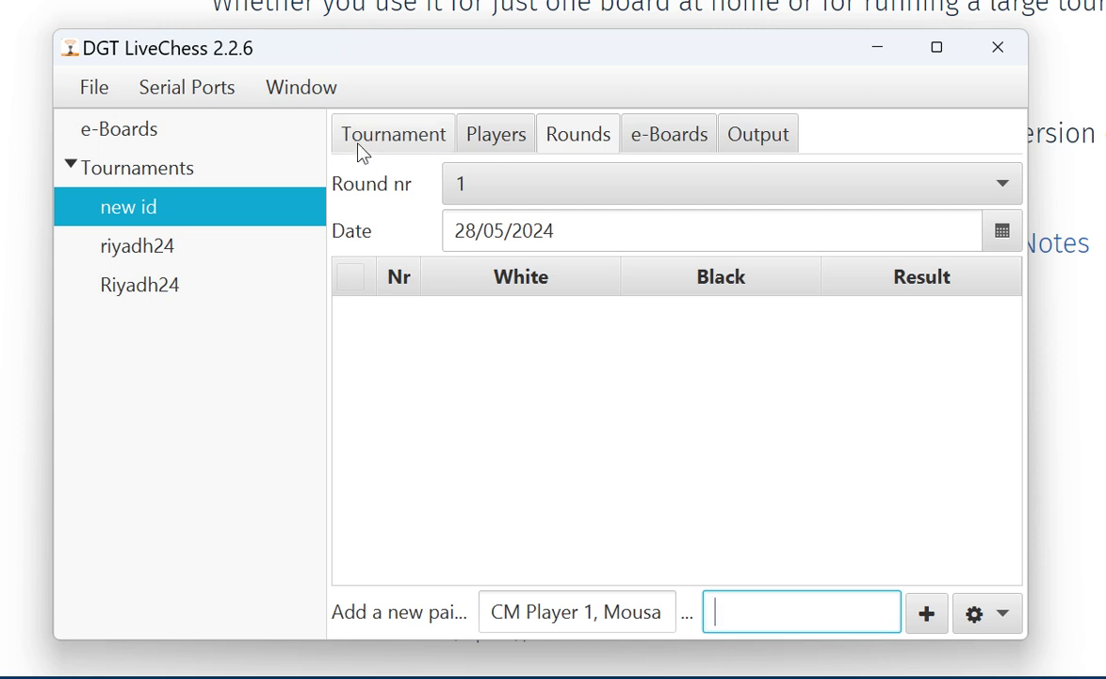
Enter the first name of Player 2 in the player details
{"action": "left_click", "coordinate": [462, 136]}
{"action": "left_click", "coordinate": [384, 226]}
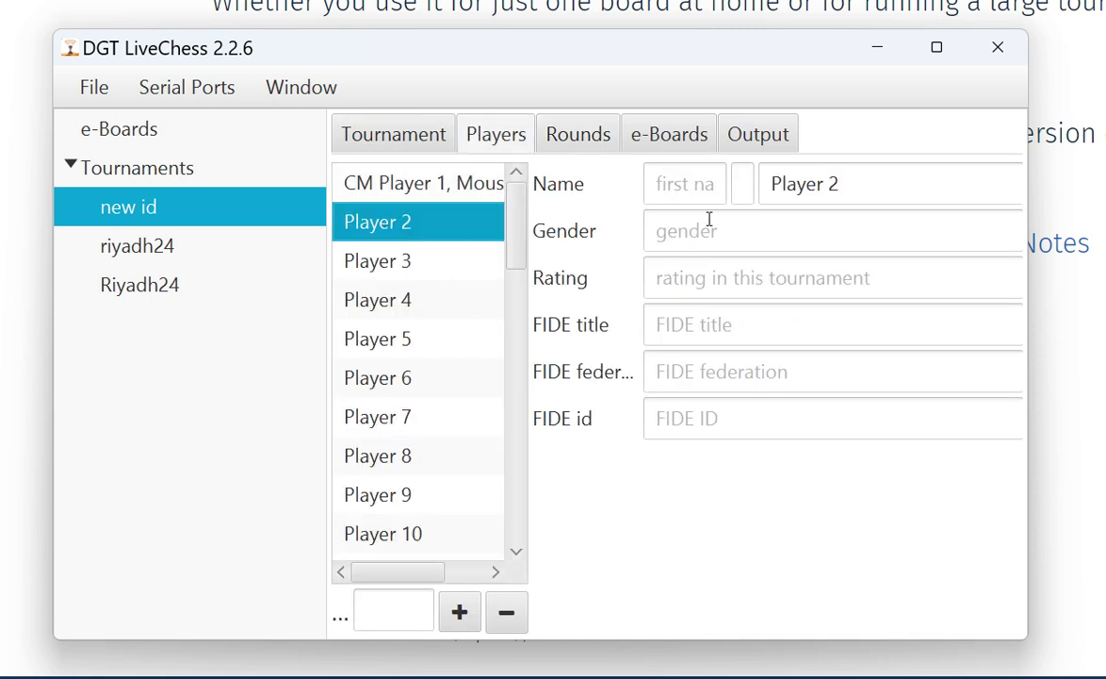
{"action": "left_click", "coordinate": [688, 184]}
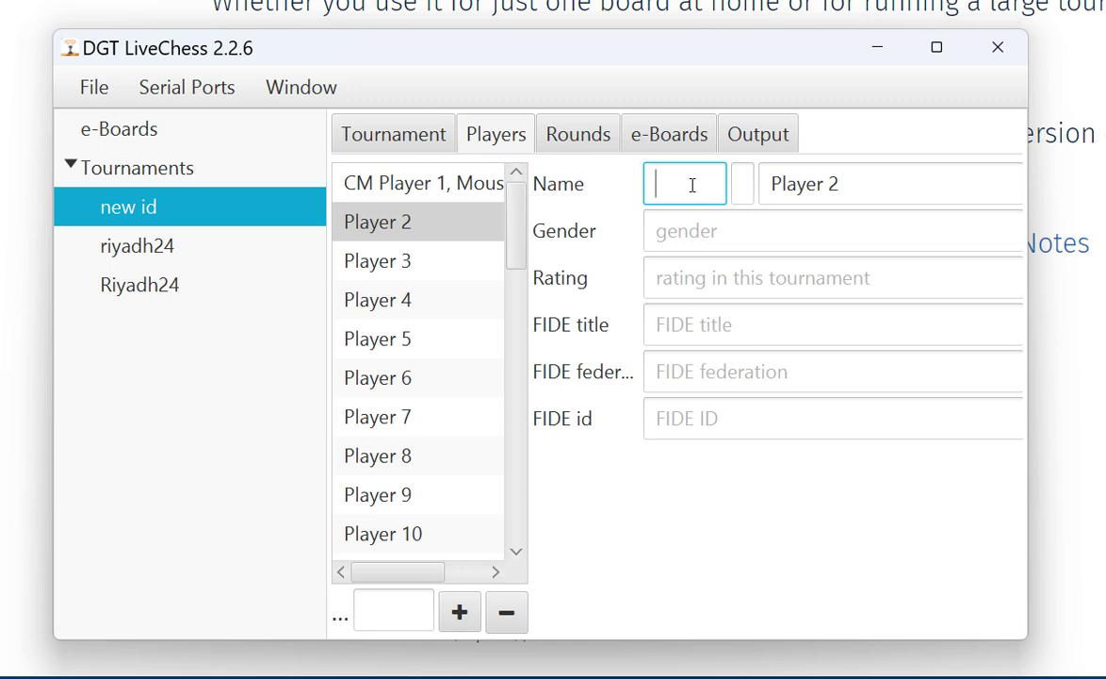
{"action": "type", "text": "Je"}
{"action": "type", "text": "y"}
Choose Player 2 for the black pieces and add the pairing against Player 1 to round 1
{"action": "left_click", "coordinate": [556, 140]}
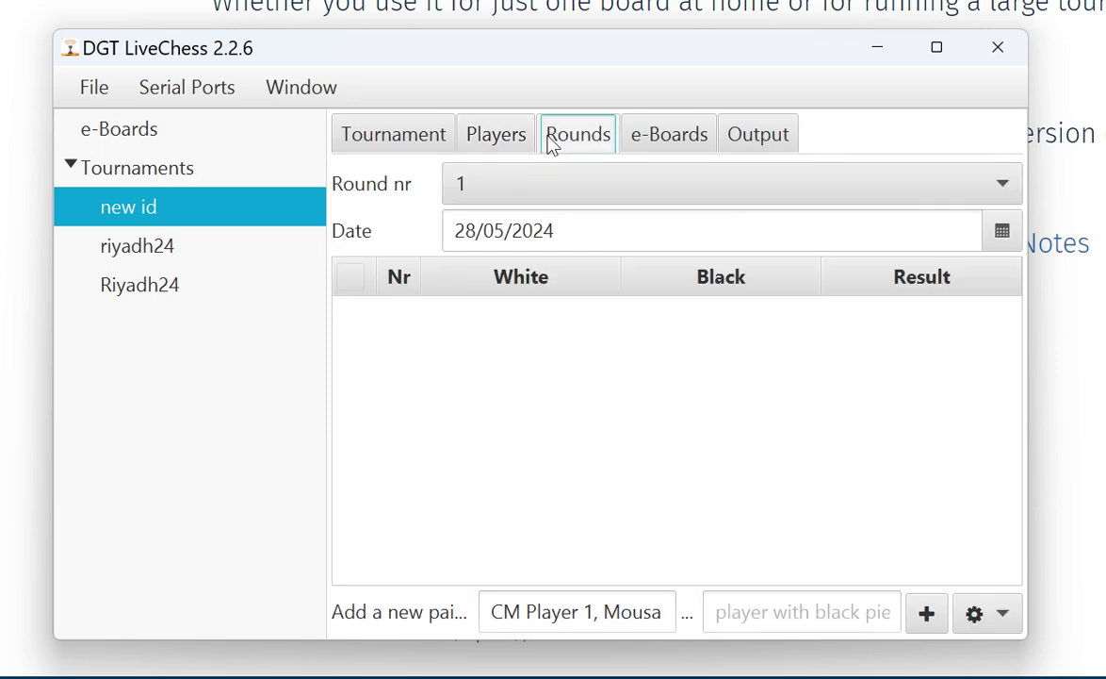
{"action": "left_click", "coordinate": [474, 139]}
{"action": "left_click", "coordinate": [573, 139]}
{"action": "left_click", "coordinate": [753, 603]}
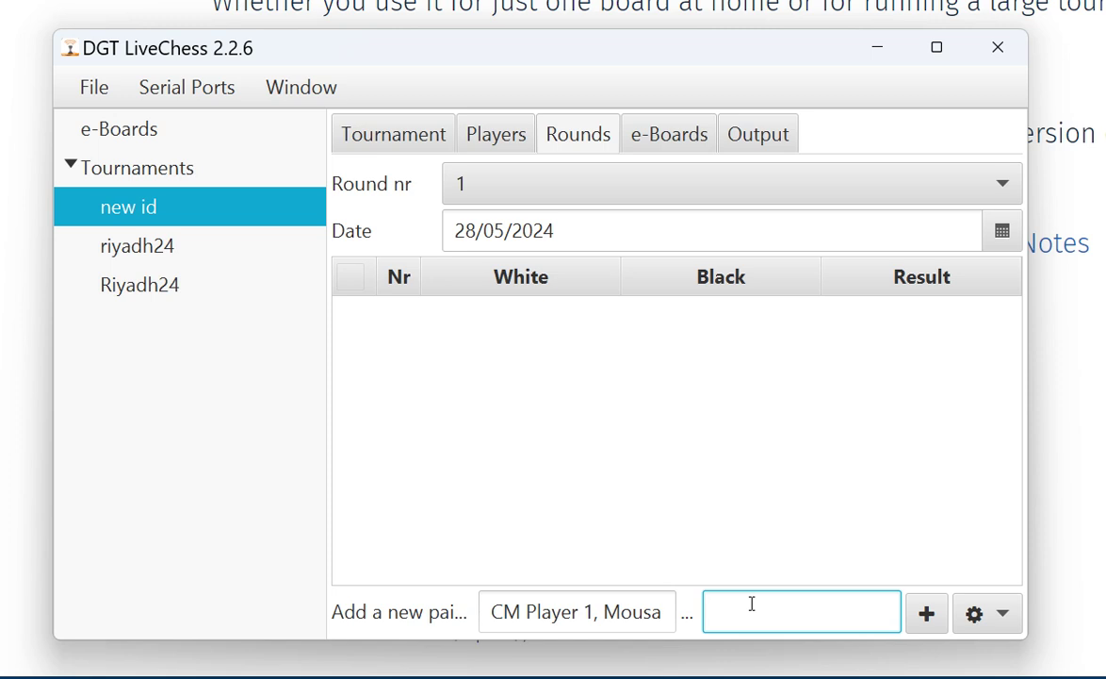
{"action": "type", "text": "Jerr"}
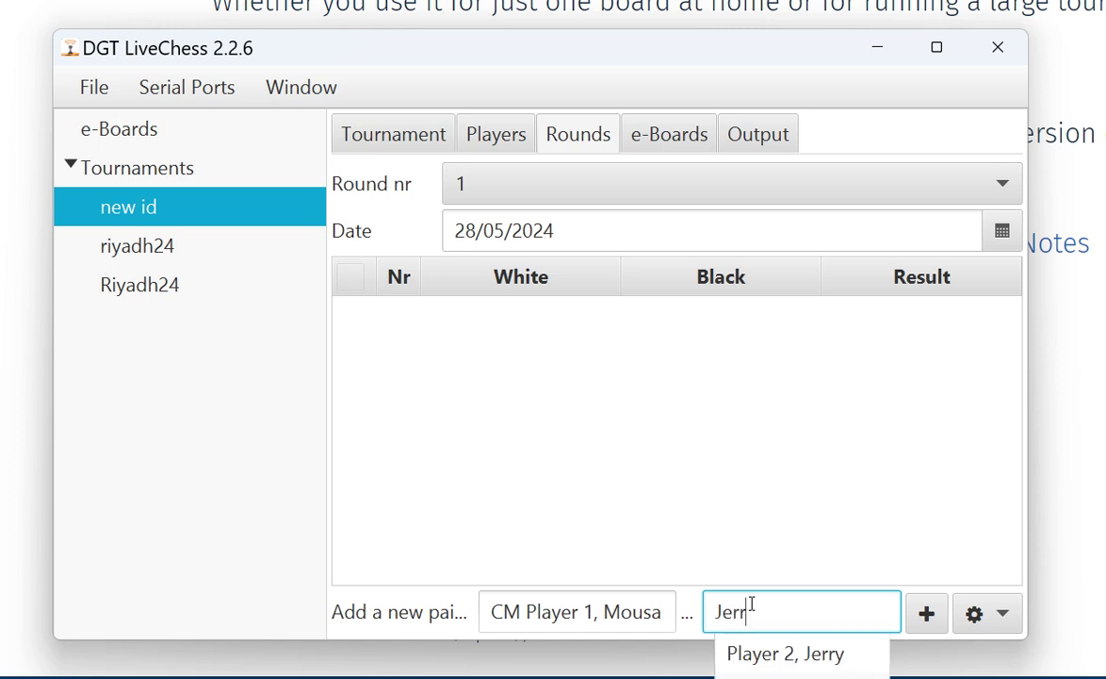
{"action": "left_click", "coordinate": [733, 654]}
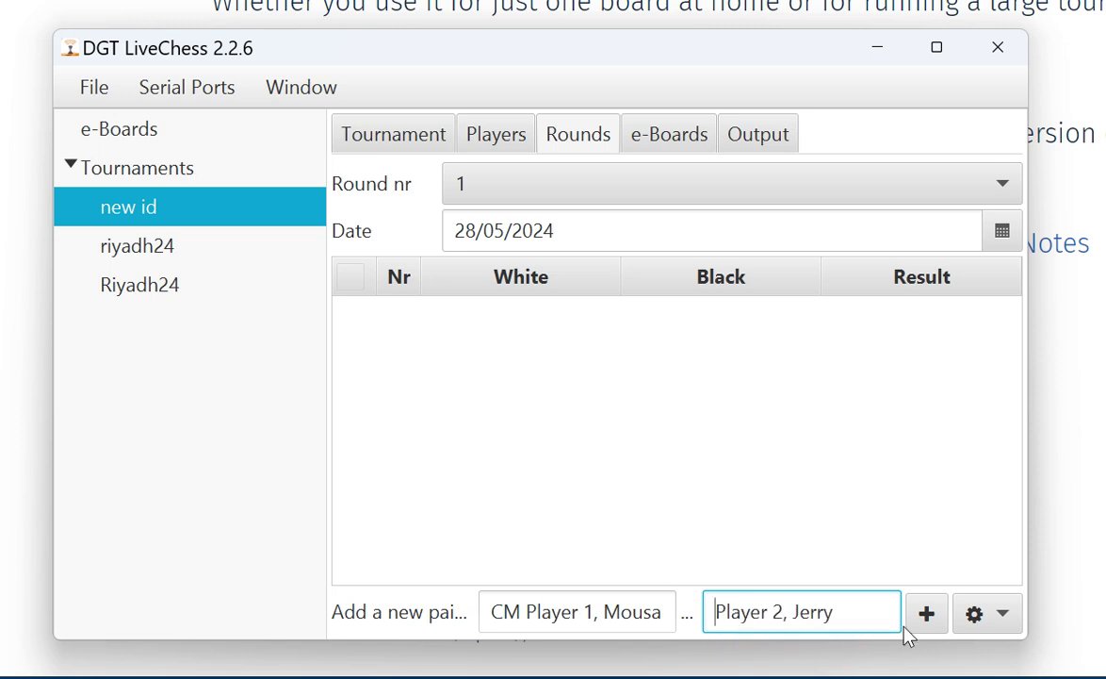
{"action": "left_click", "coordinate": [934, 619]}
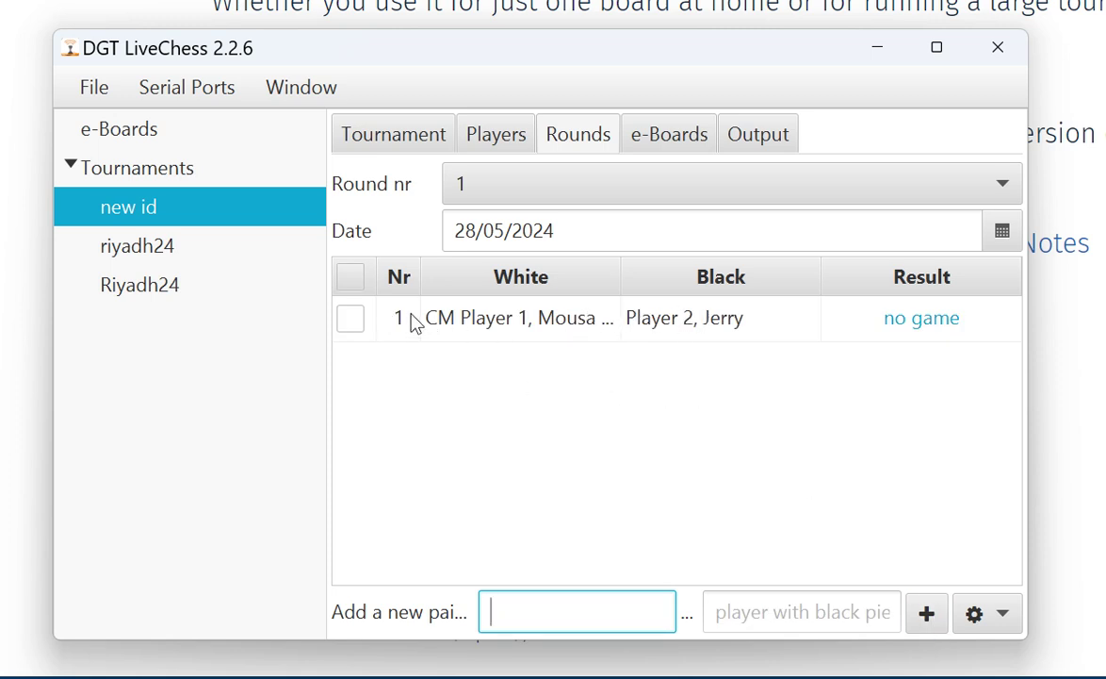
Add empty pairings to round 1 until it has 20 numbered pairings
{"action": "left_click", "coordinate": [928, 614]}
{"action": "left_click", "coordinate": [927, 613]}
{"action": "left_click", "coordinate": [928, 614]}
{"action": "left_click", "coordinate": [927, 614]}
{"action": "left_click", "coordinate": [927, 613]}
{"action": "left_click", "coordinate": [929, 613]}
{"action": "left_click", "coordinate": [930, 613]}
{"action": "left_click", "coordinate": [929, 613]}
{"action": "left_click", "coordinate": [930, 614]}
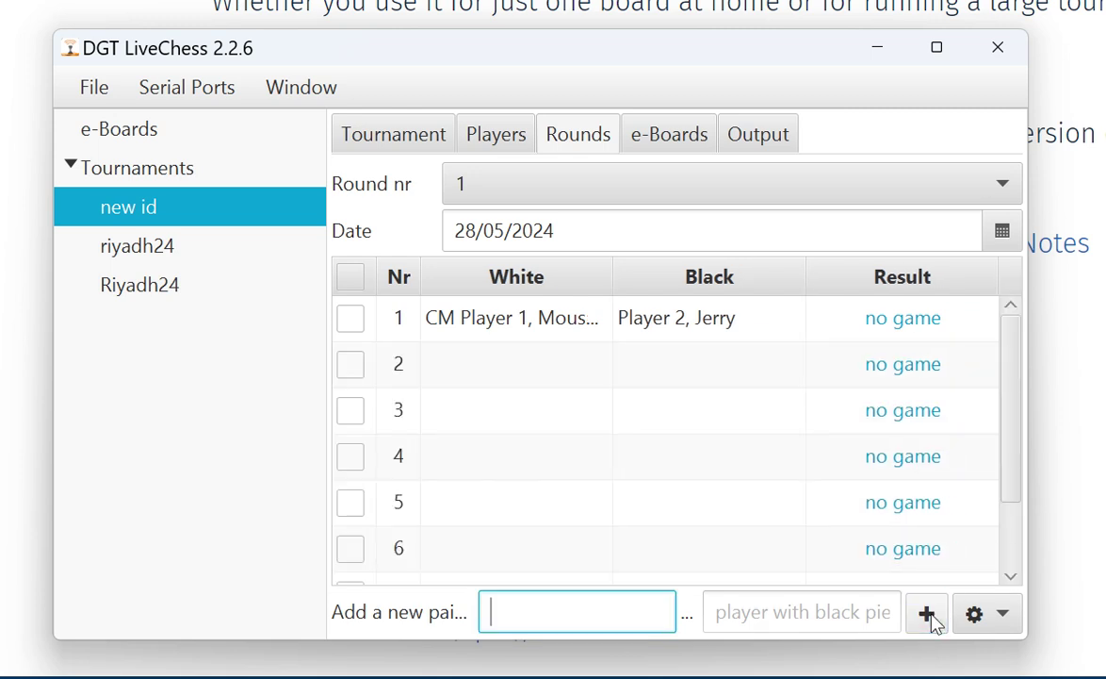
{"action": "scroll", "coordinate": [1011, 424], "scroll_direction": "down", "scroll_amount": 3}
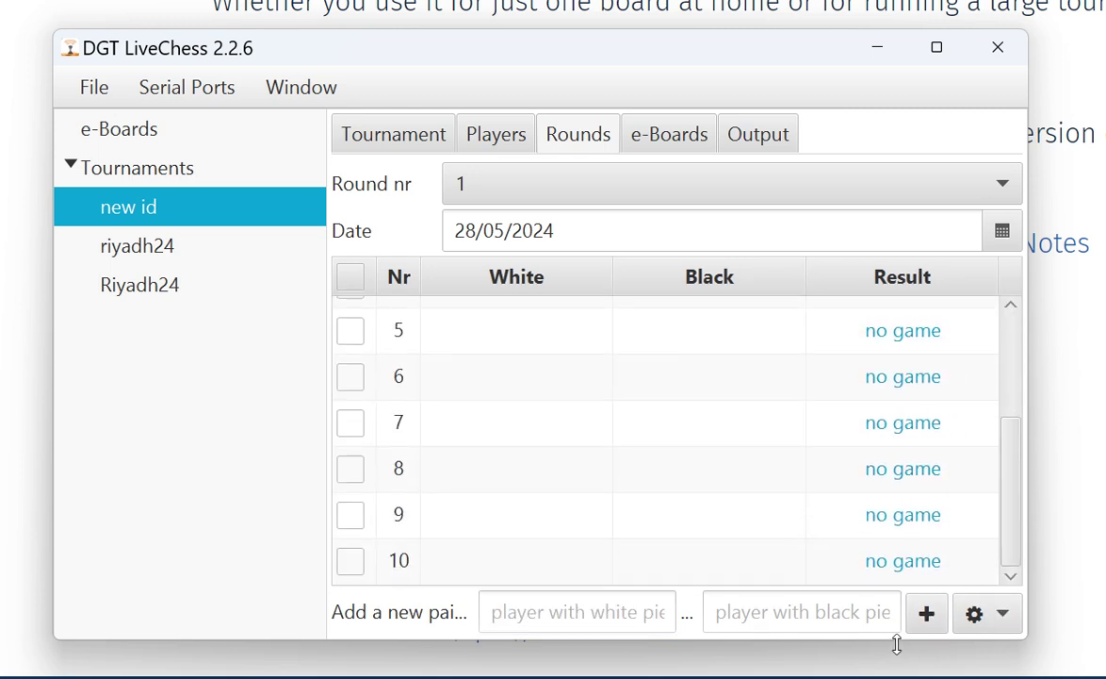
{"action": "left_click", "coordinate": [929, 614]}
{"action": "left_click", "coordinate": [929, 614]}
{"action": "left_click", "coordinate": [929, 615]}
{"action": "left_click", "coordinate": [929, 614]}
{"action": "left_click", "coordinate": [930, 614]}
{"action": "left_click", "coordinate": [930, 614]}
{"action": "left_click", "coordinate": [929, 614]}
{"action": "left_click", "coordinate": [929, 614]}
{"action": "left_click", "coordinate": [929, 615]}
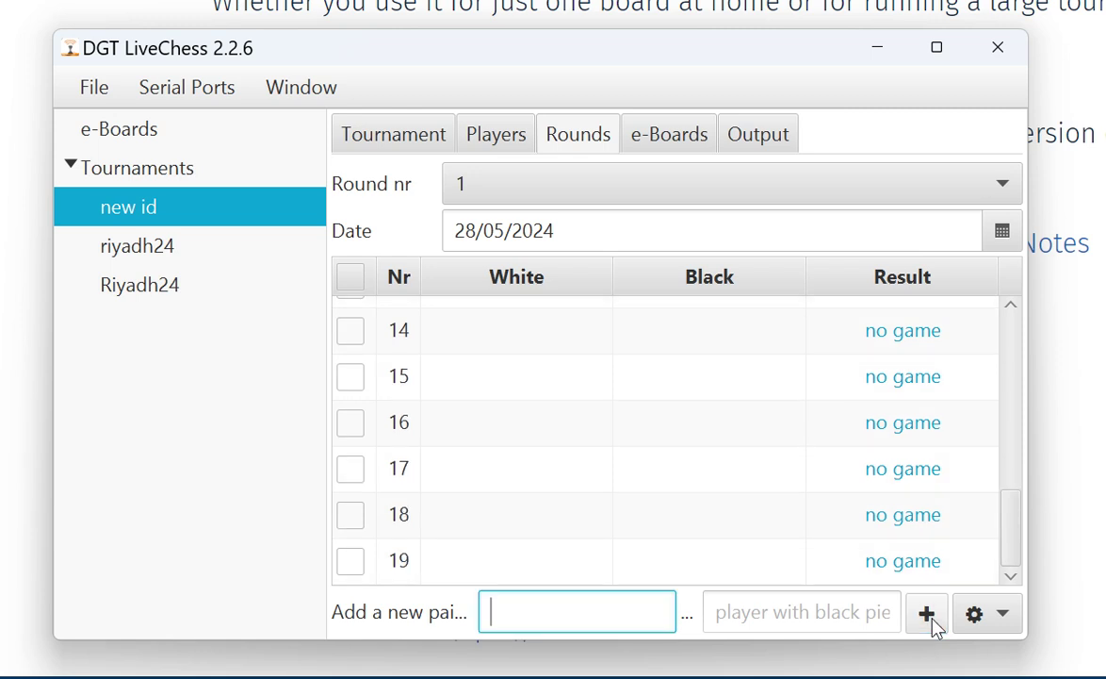
{"action": "left_click", "coordinate": [929, 614]}
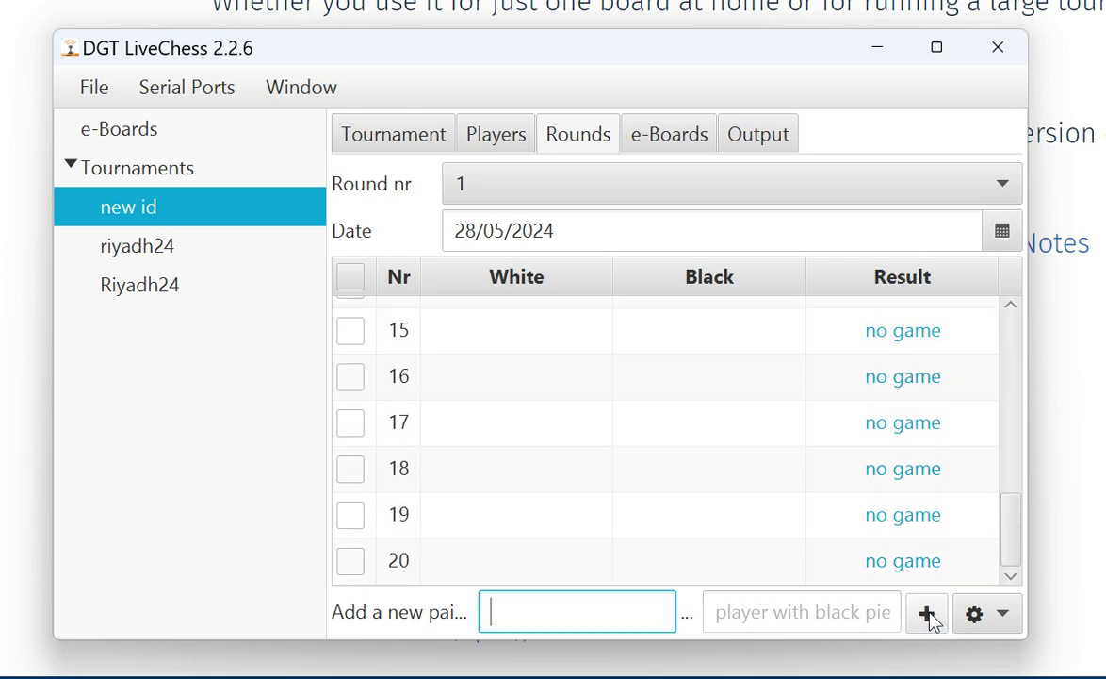
Switch to round 8 and add five empty pairings
{"action": "left_click", "coordinate": [716, 199]}
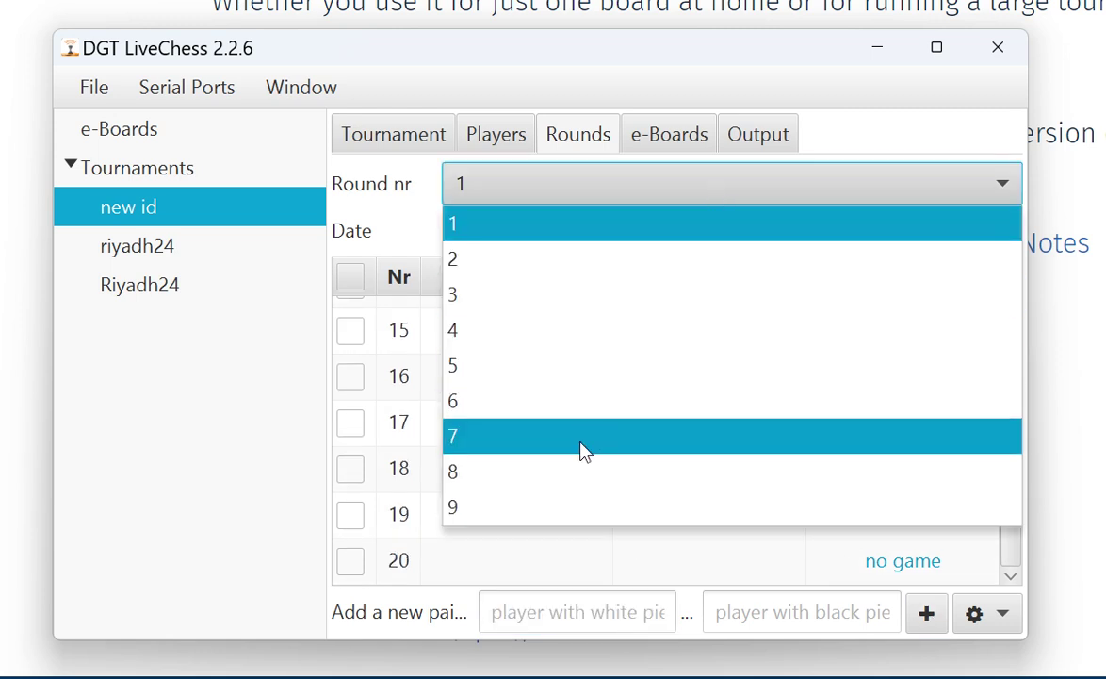
{"action": "left_click", "coordinate": [568, 479]}
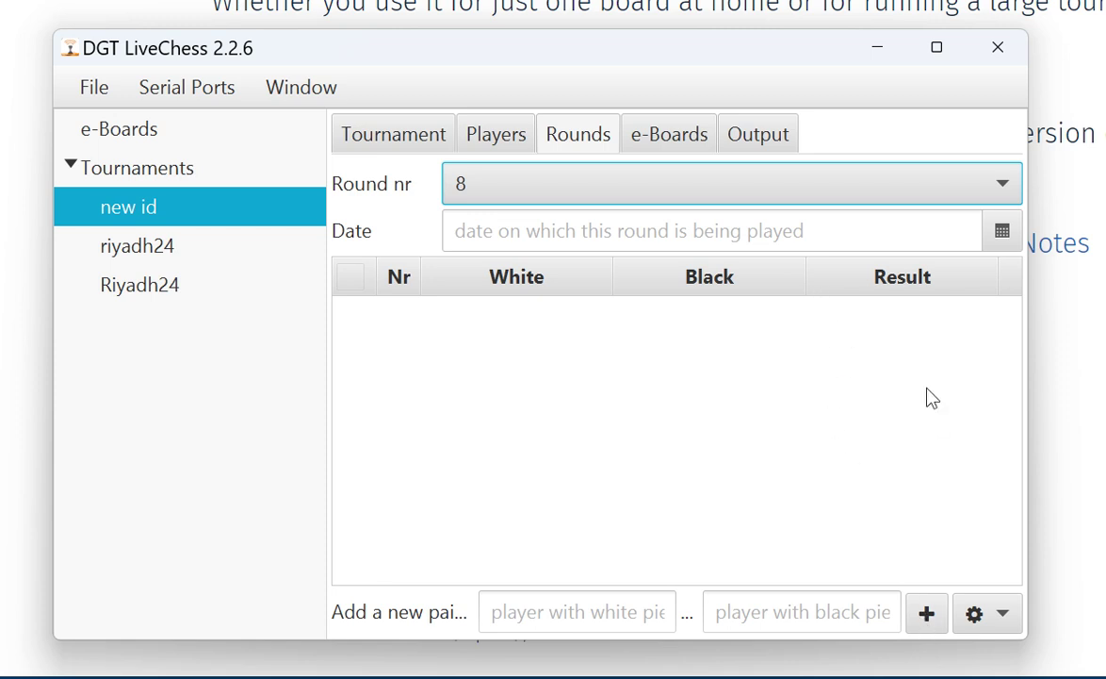
{"action": "double_click", "coordinate": [926, 613]}
{"action": "double_click", "coordinate": [927, 612]}
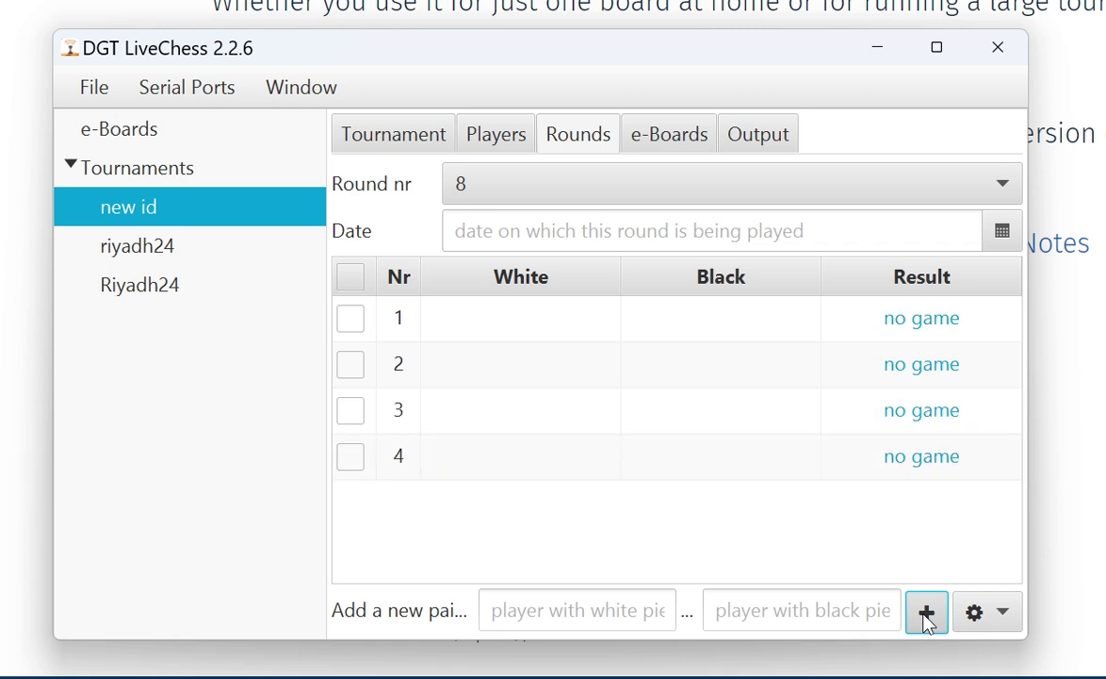
{"action": "left_click", "coordinate": [926, 613]}
{"action": "left_click", "coordinate": [549, 179]}
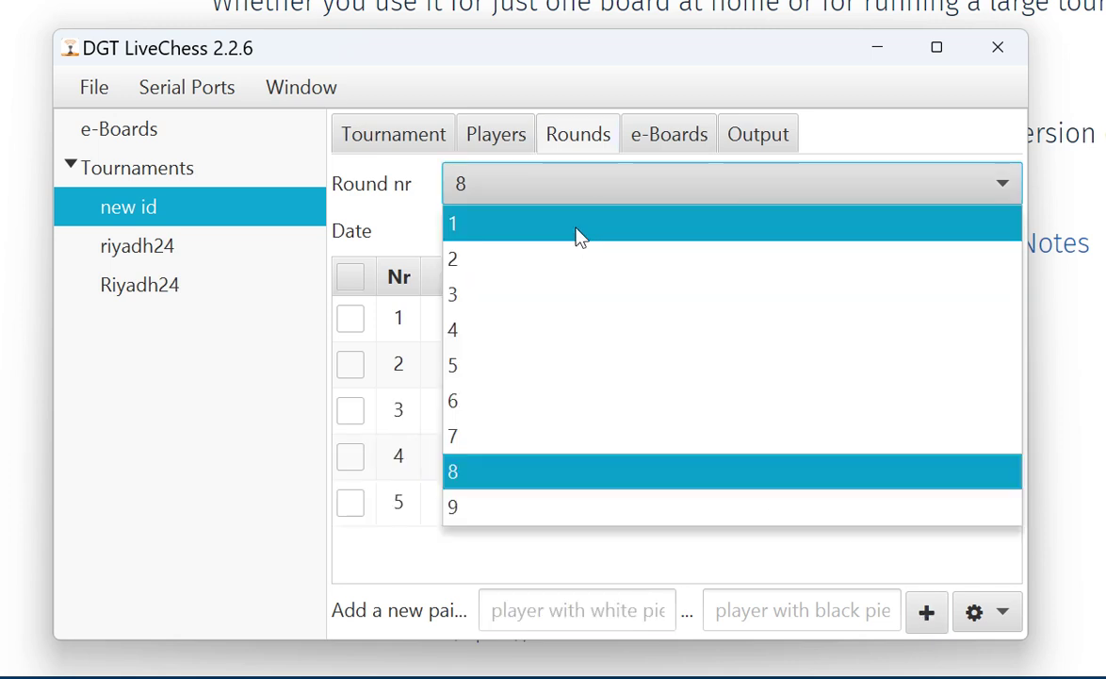
{"action": "left_click", "coordinate": [542, 181]}
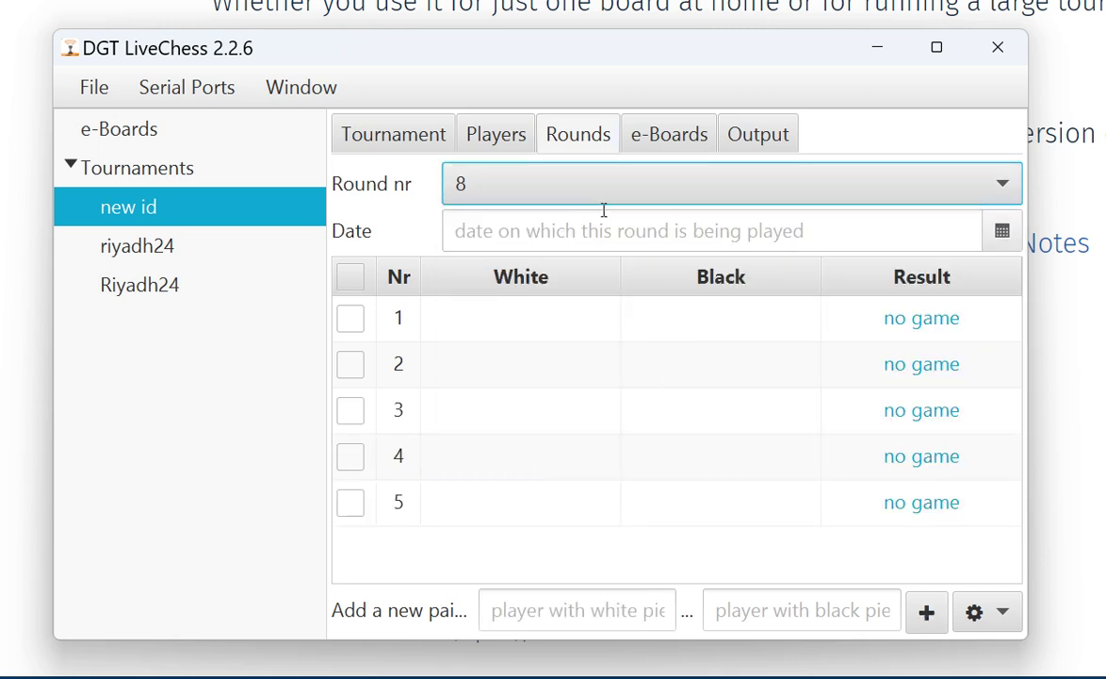
Look at the tournament's e-Boards list and add a LiveChess Cloud export to its output
{"action": "left_click", "coordinate": [658, 142]}
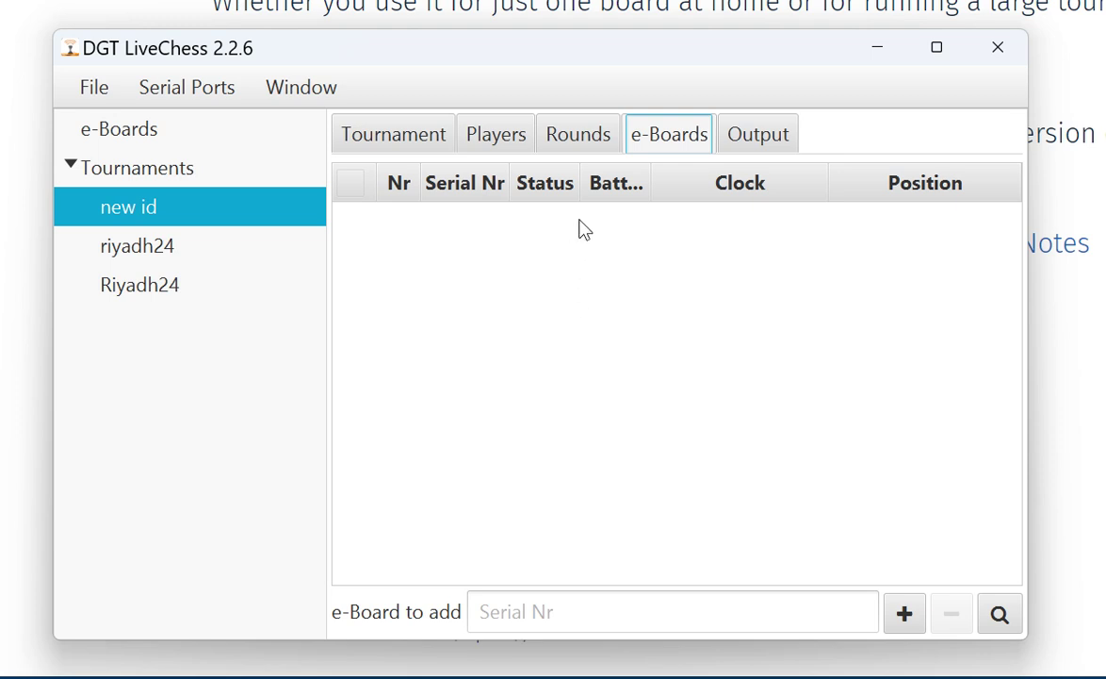
{"action": "left_click", "coordinate": [776, 143]}
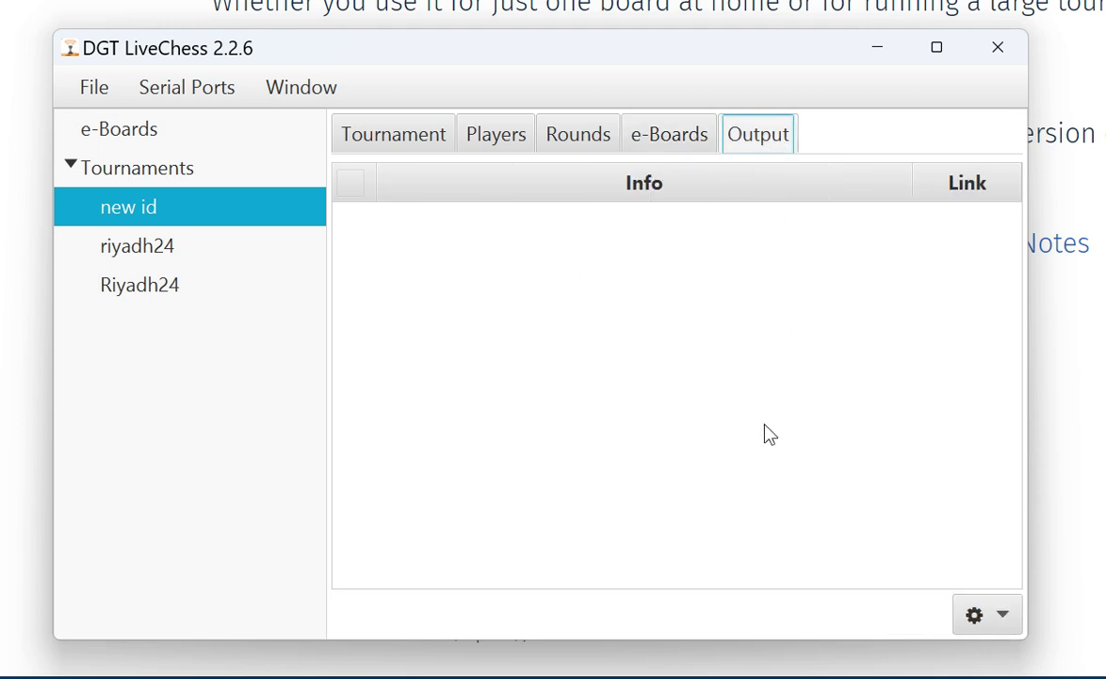
{"action": "left_click", "coordinate": [976, 633]}
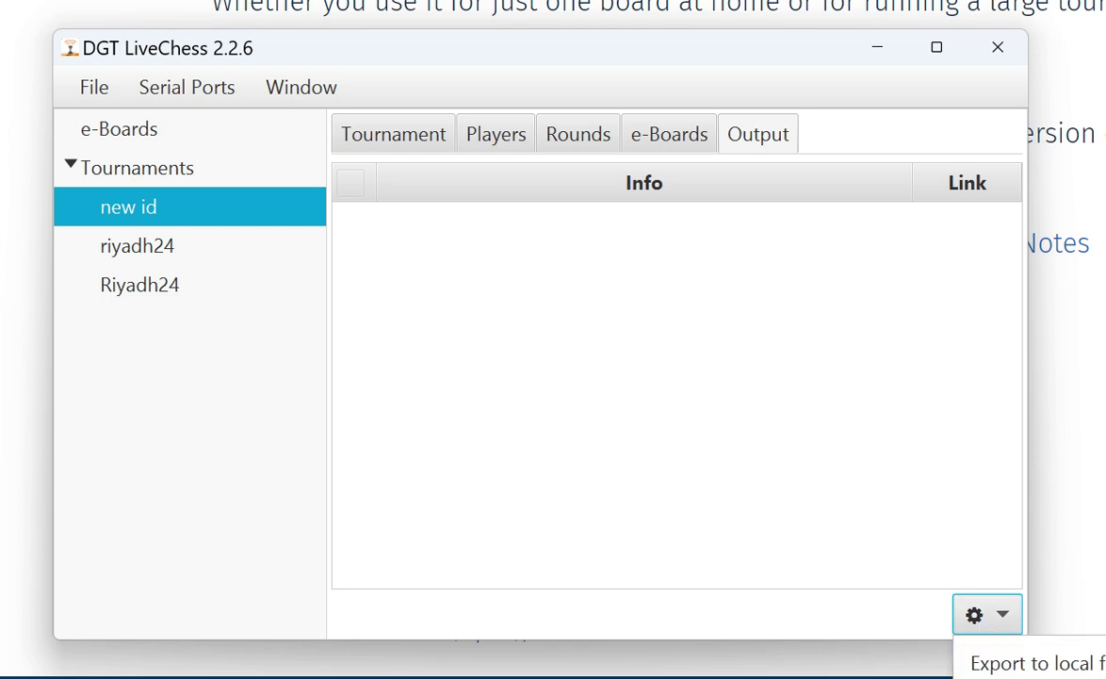
{"action": "left_click", "coordinate": [1018, 674]}
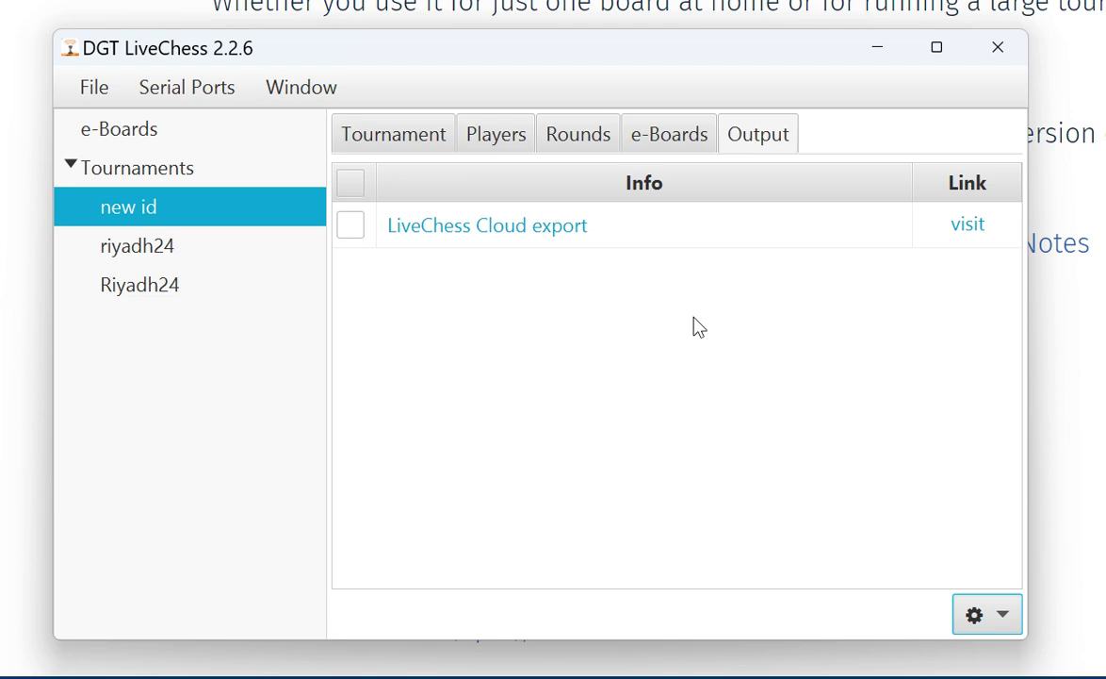
Open the web page of the LiveChess Cloud export and select the tournament's public link
{"action": "left_click", "coordinate": [961, 228]}
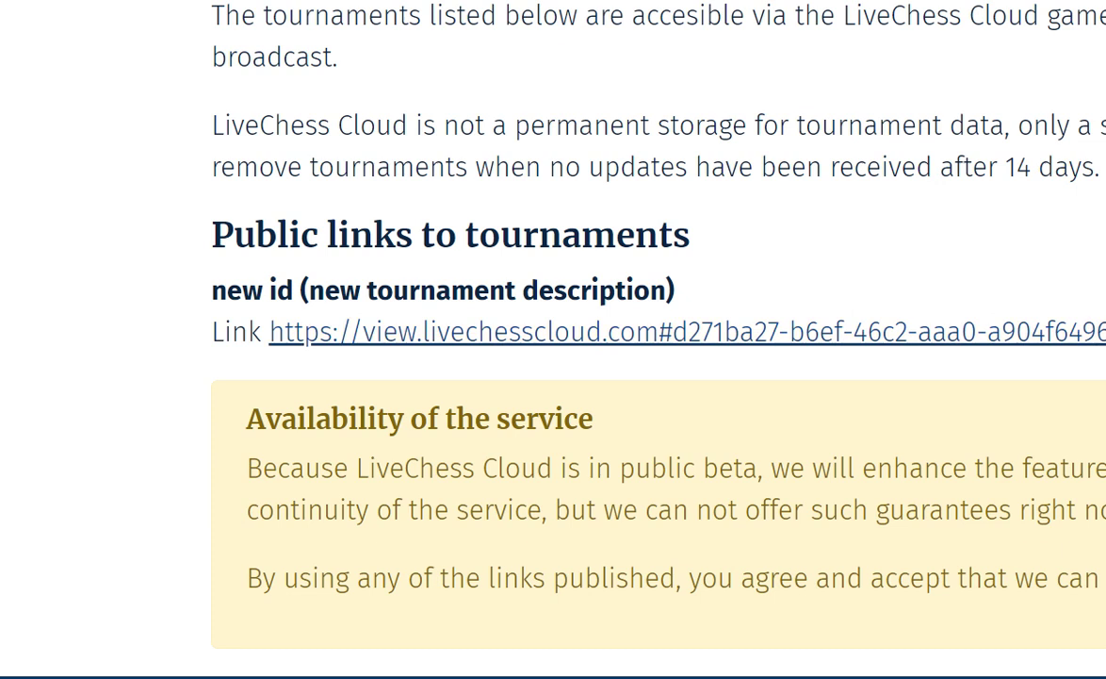
{"action": "left_click_drag", "start_coordinate": [1103, 331], "coordinate": [275, 344]}
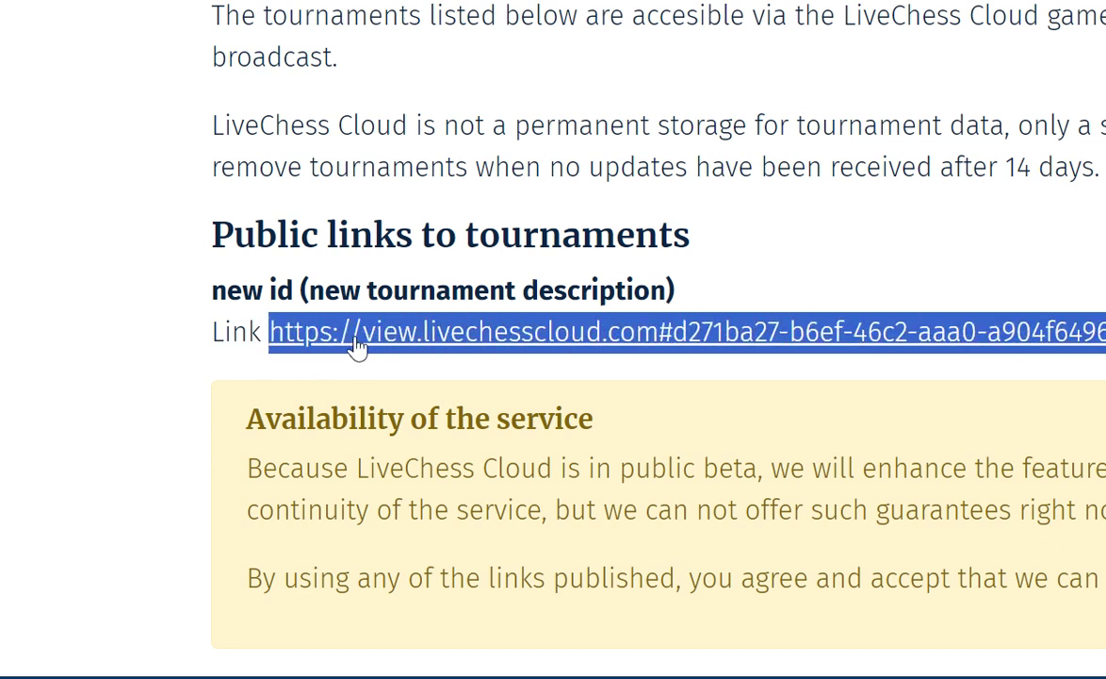